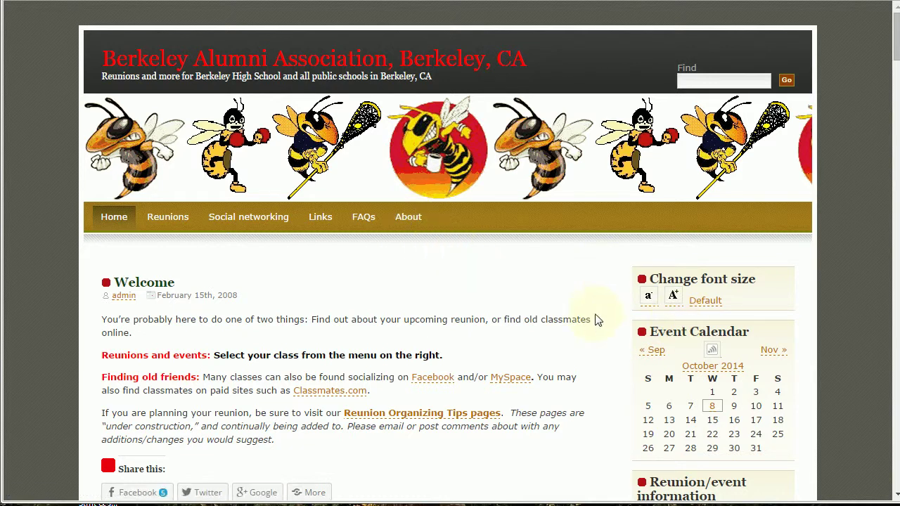
Log in to the alumni site's admin dashboard with Remember Me ticked
scroll(601, 358, "down", 15)
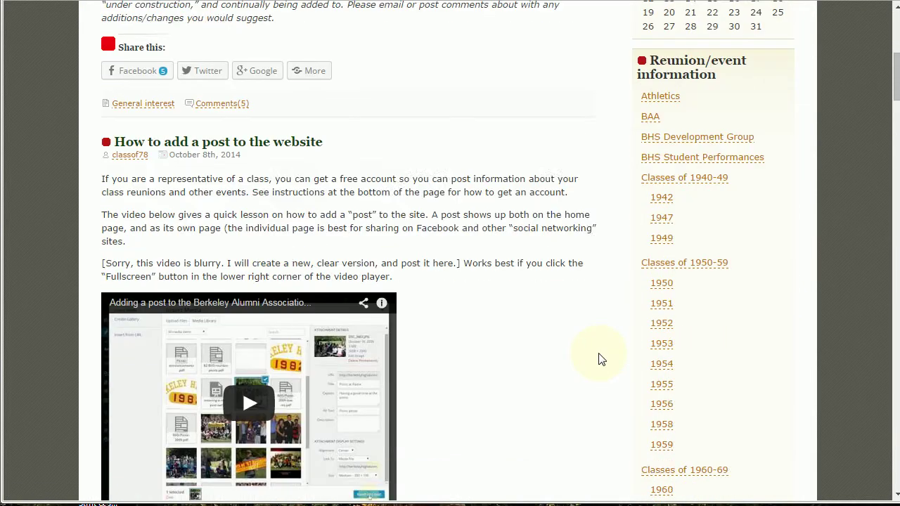
scroll(601, 359, "down", 12)
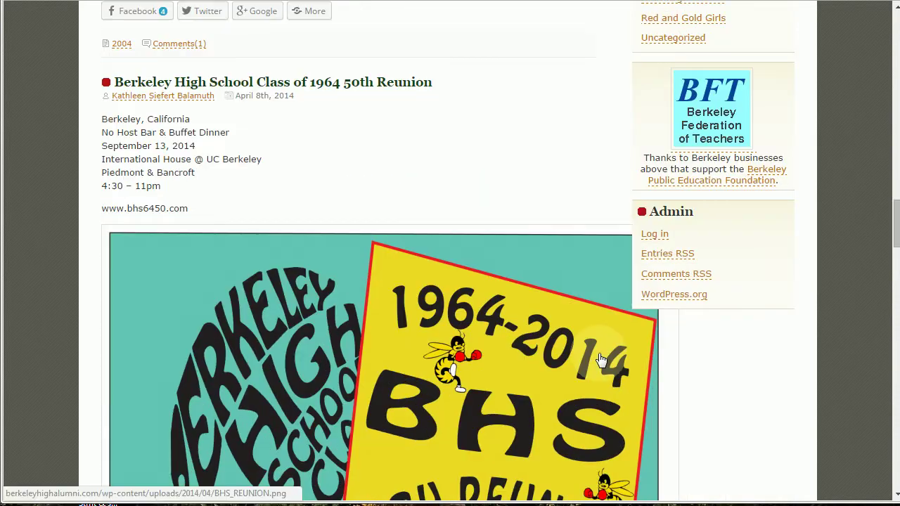
left_click(654, 239)
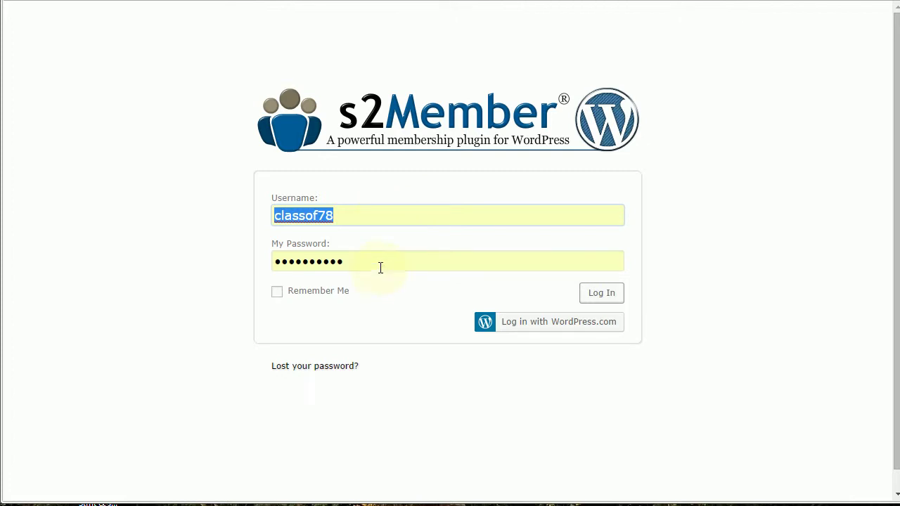
left_click(277, 292)
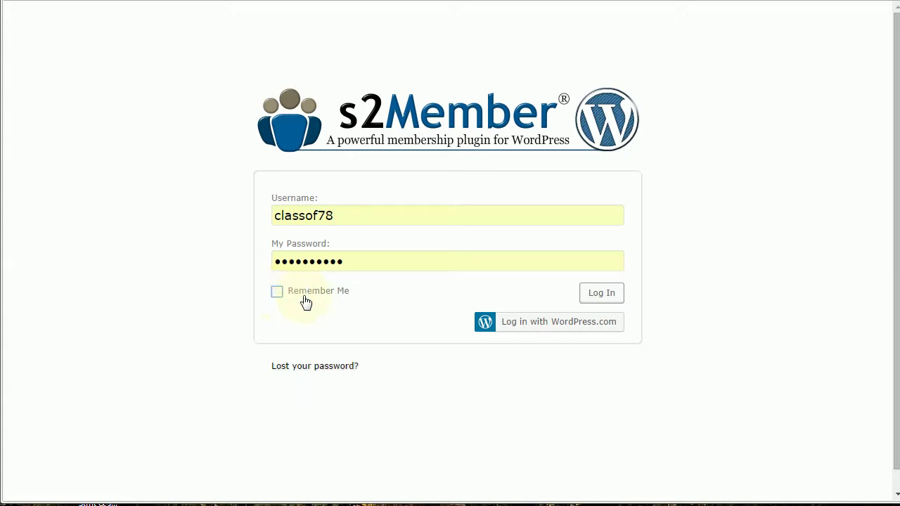
left_click(596, 298)
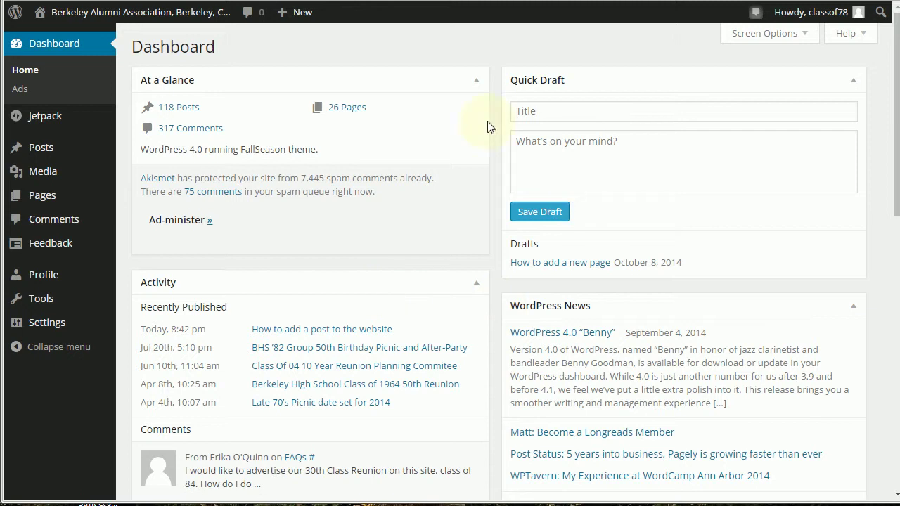
Start a new post from Posts > Add New
mouse_move(29, 180)
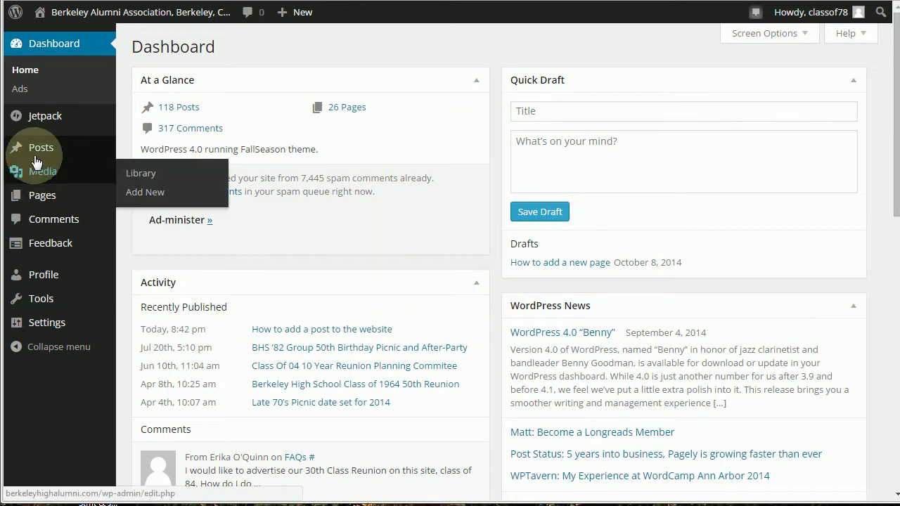
mouse_move(36, 148)
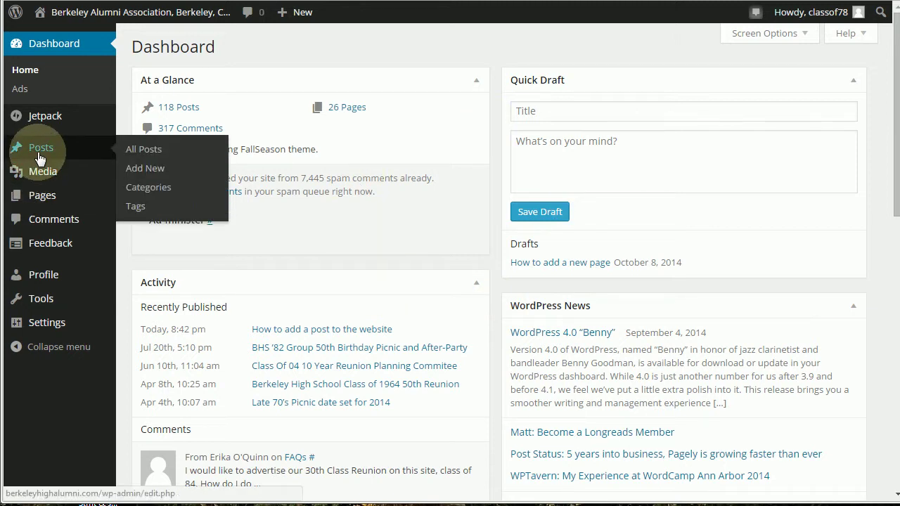
left_click(145, 170)
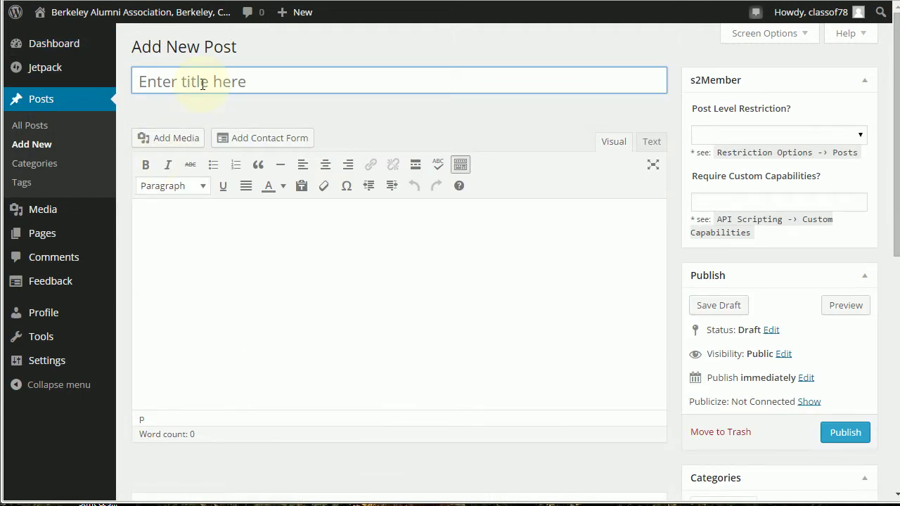
Title the post 'How to add a new post'
type("How to add")
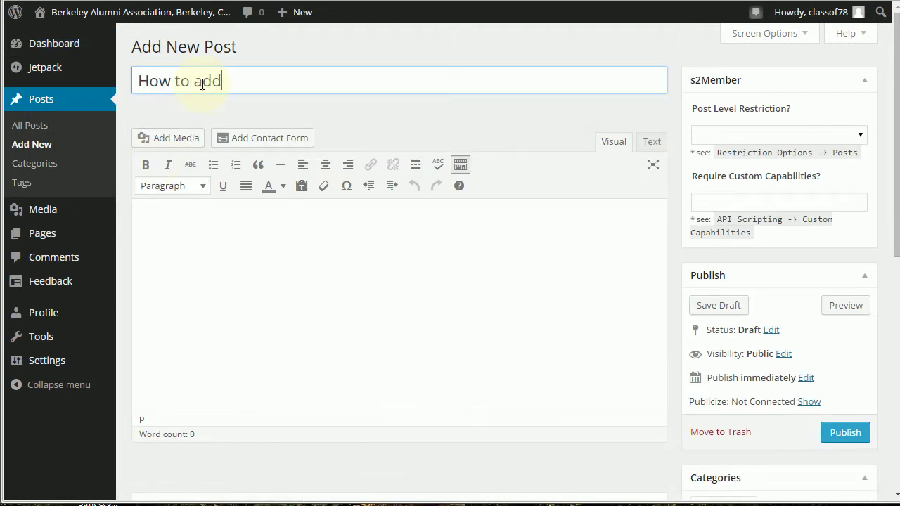
type("d")
key("BackSpace")
type("a new pos")
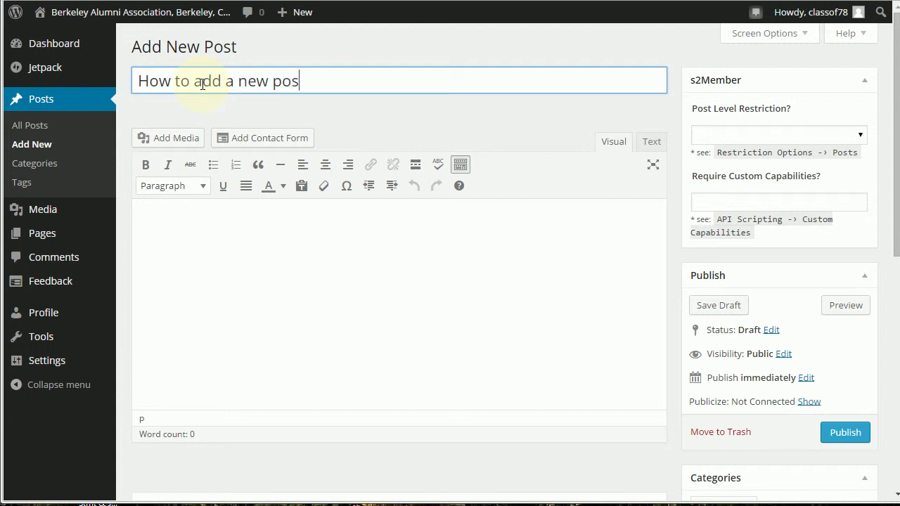
type("t")
key("Tab")
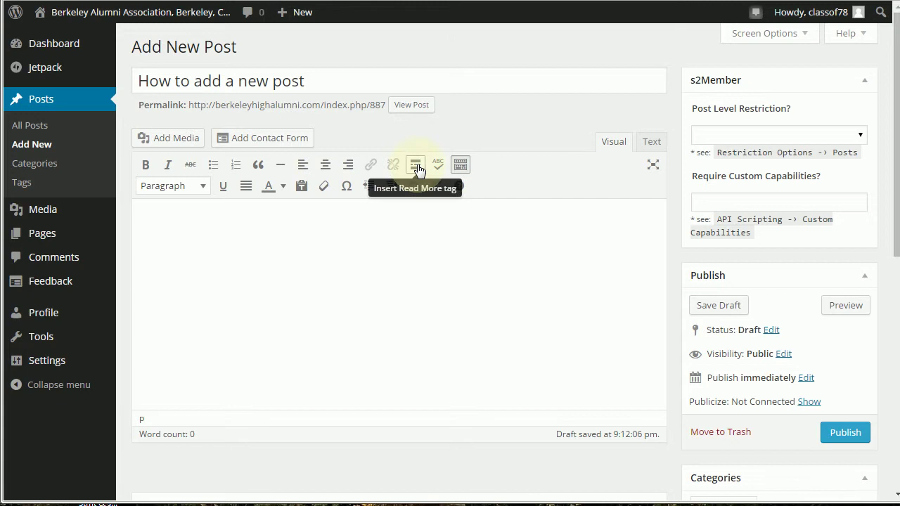
Hide and reshow the second toolbar row, then check the Paragraph format list without changing it
left_click(461, 169)
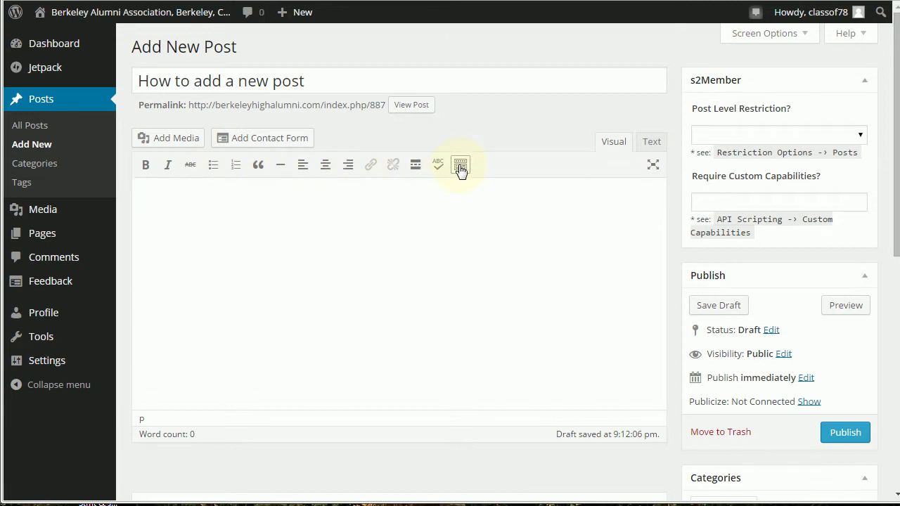
left_click(461, 169)
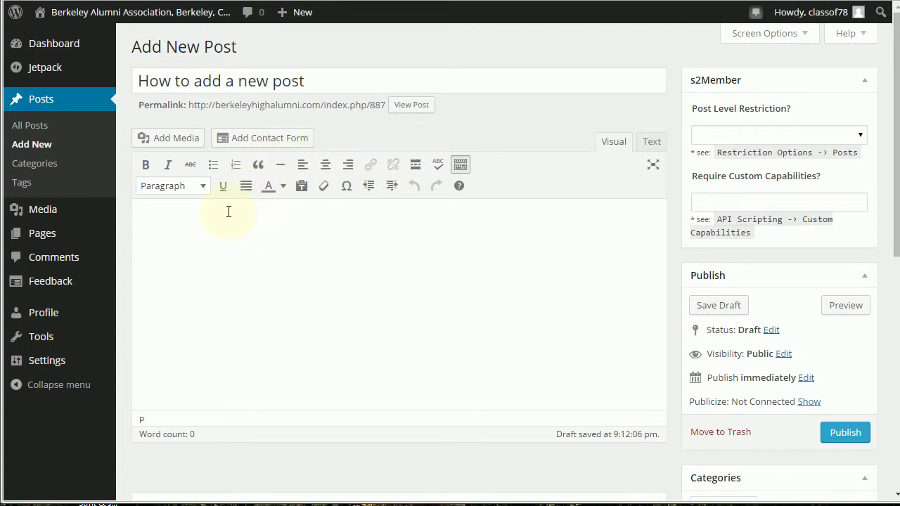
left_click(202, 189)
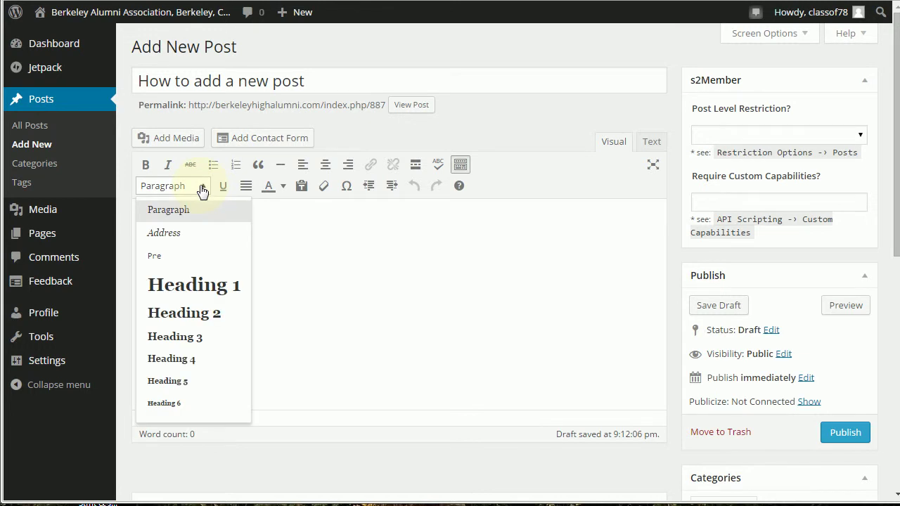
left_click(202, 189)
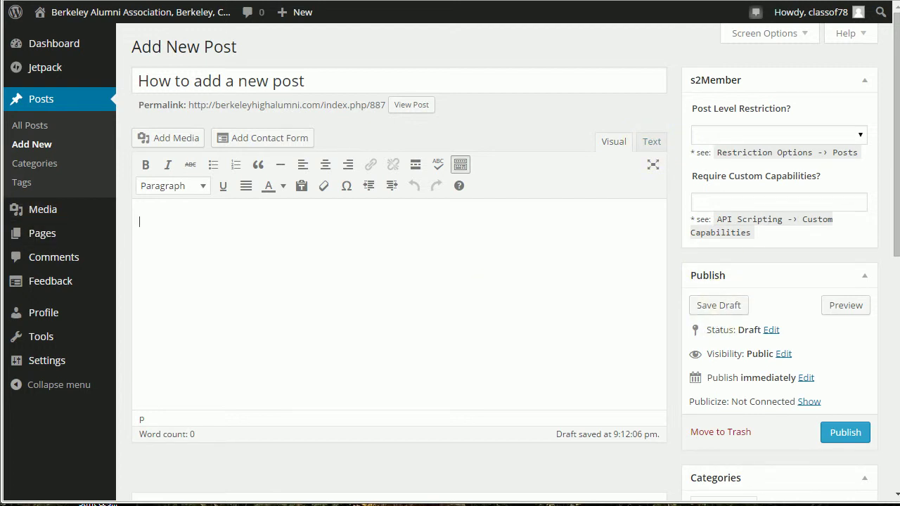
Paste the two intro paragraphs from Notepad into the empty post body
key("alt+Tab")
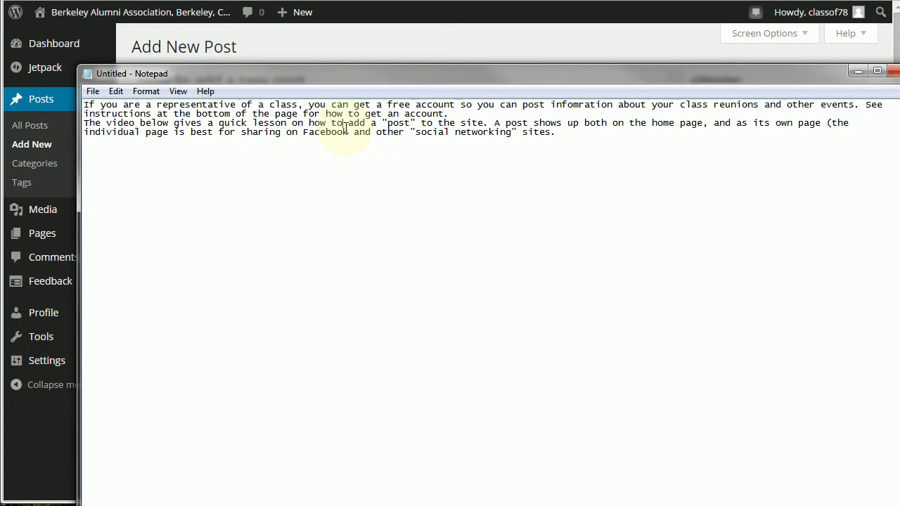
key("ctrl+a")
key("ctrl+c")
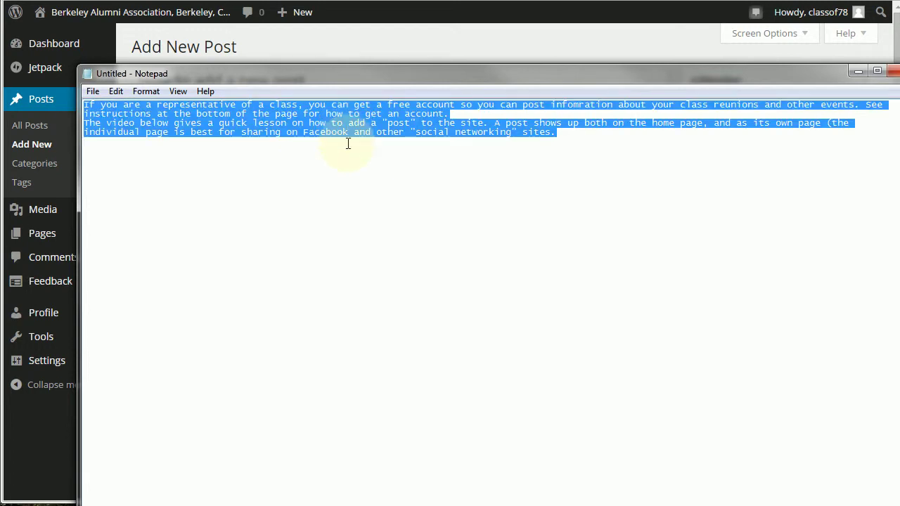
left_click(267, 47)
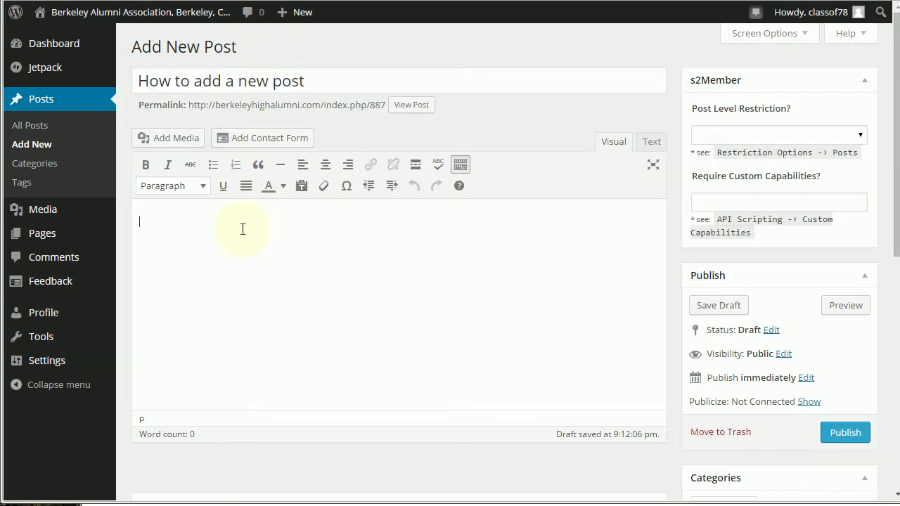
left_click(242, 229)
key("ctrl+v")
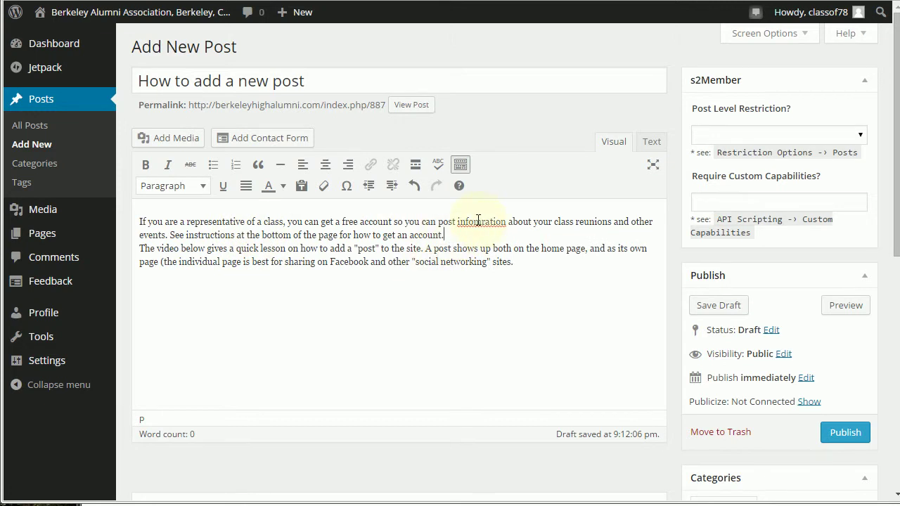
Correct 'infomration' to 'information' and keep 'The video below' as its own paragraph
right_click(477, 221)
left_click(478, 231)
key("BackSpace")
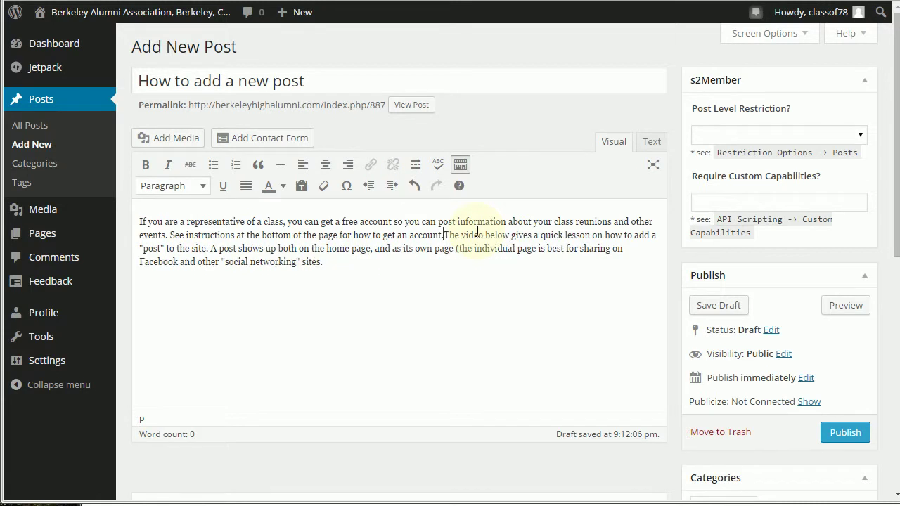
key("Return")
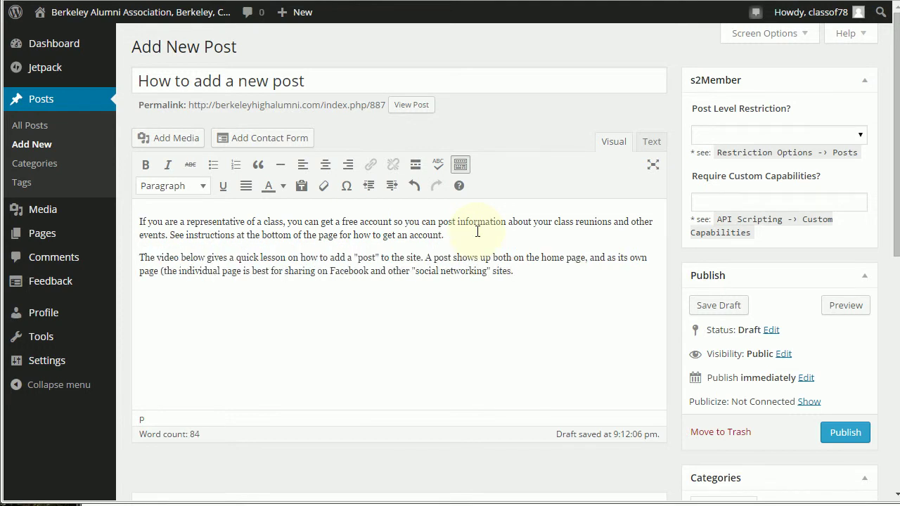
left_click(529, 272)
left_click(246, 145)
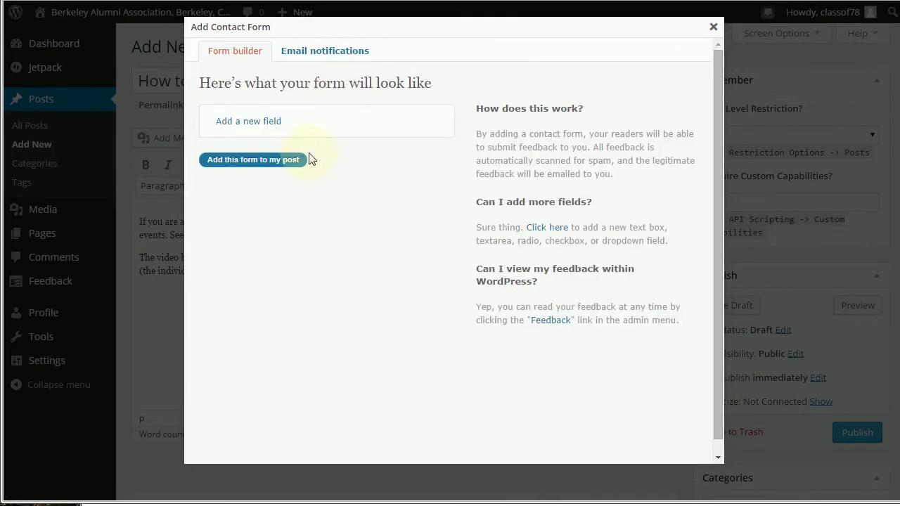
left_click(713, 26)
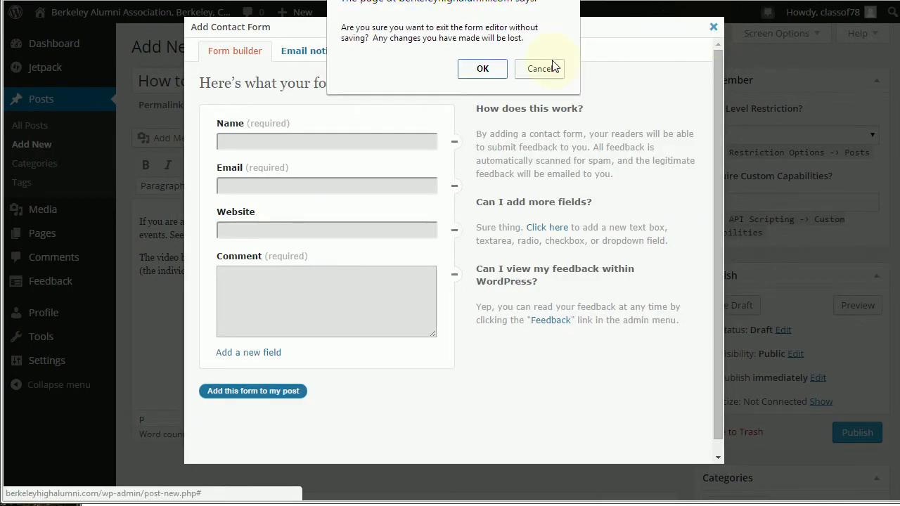
left_click(482, 69)
left_click(180, 143)
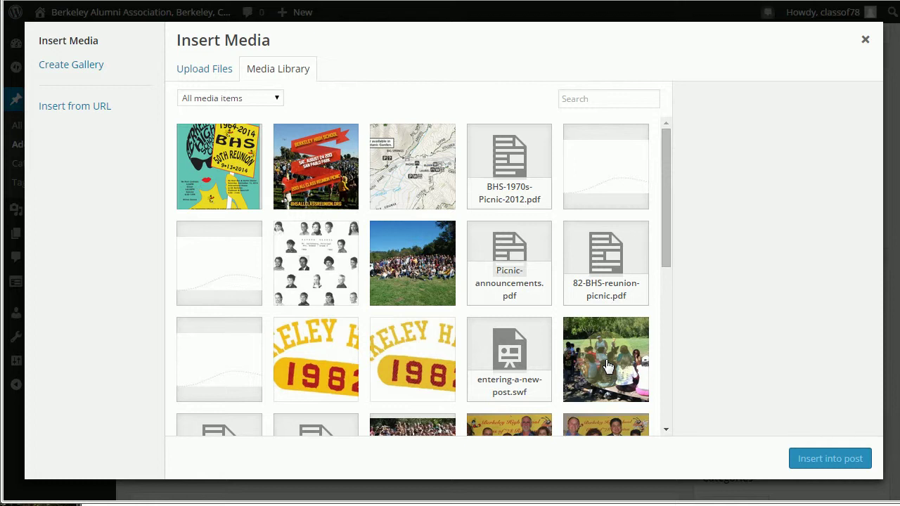
Select the picnic photo in the media library after briefly trying the upload option
left_click(608, 366)
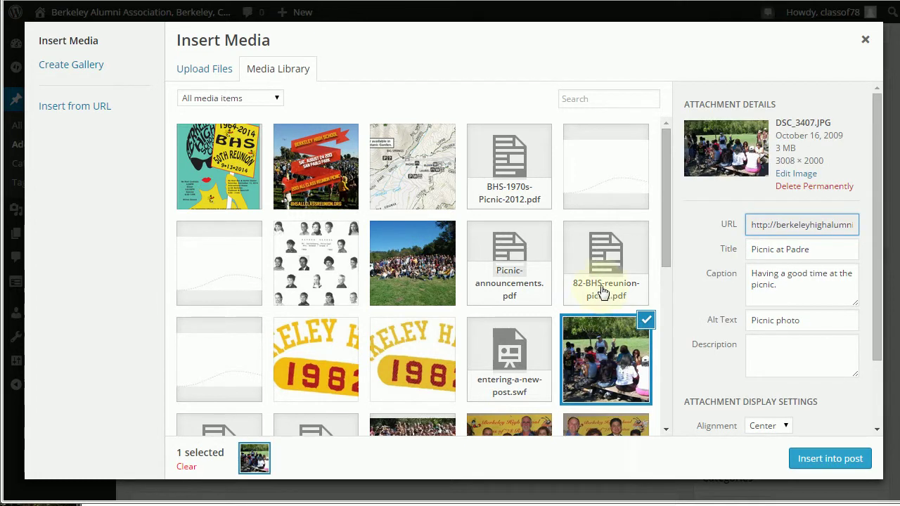
left_click(209, 72)
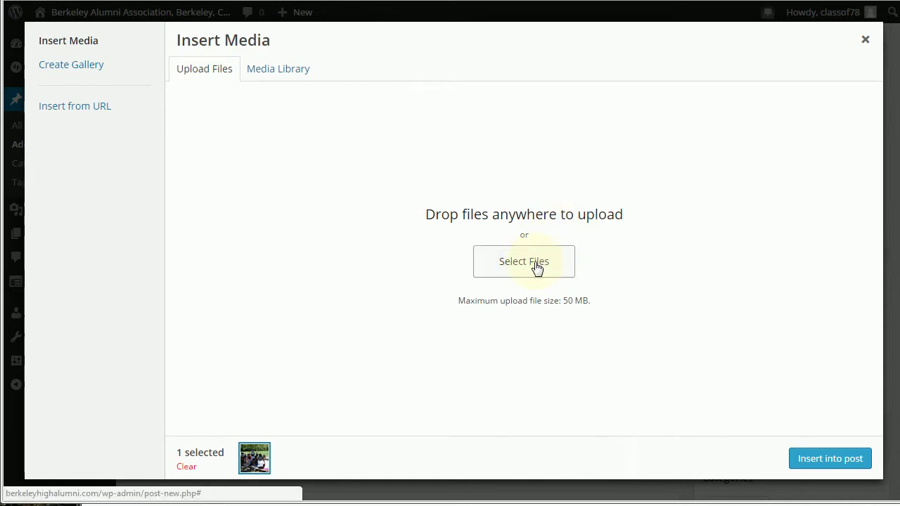
left_click(536, 267)
left_click(532, 273)
left_click(294, 73)
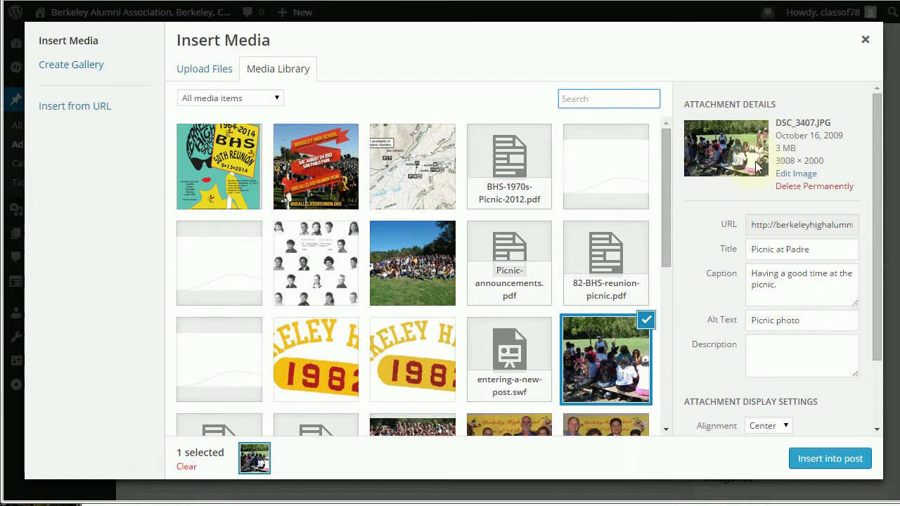
Set the caption 'Having a good time at the picnic.' and Medium 300 × 199 size
left_click_drag(875, 327, 878, 379)
triple_click(797, 222)
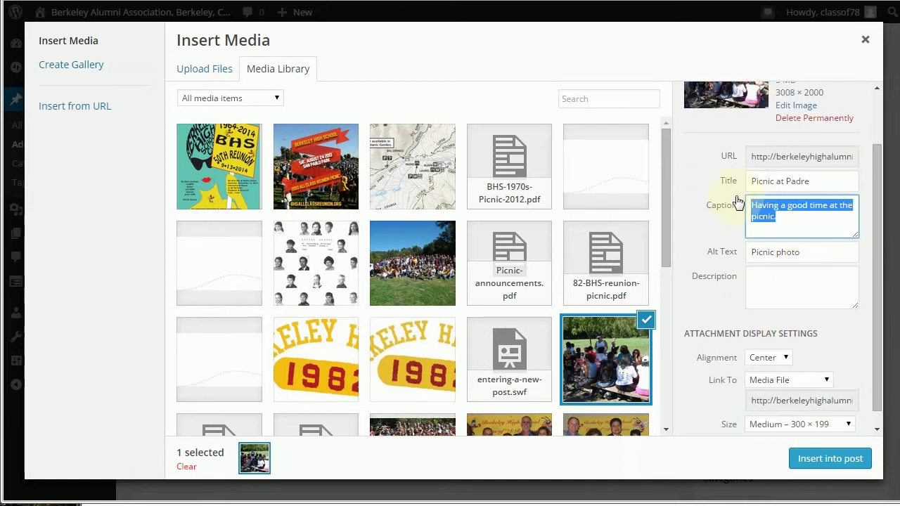
left_click(800, 235)
scroll(830, 354, "down", 1)
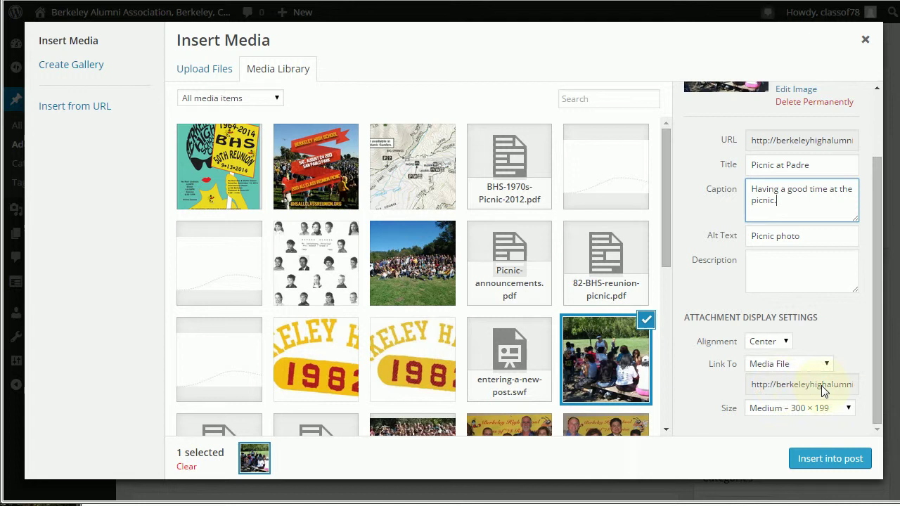
left_click(847, 411)
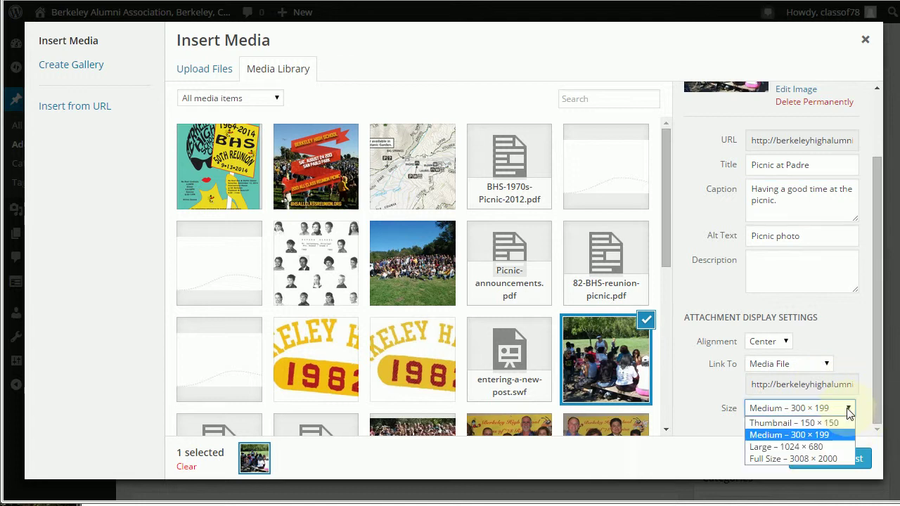
left_click(821, 437)
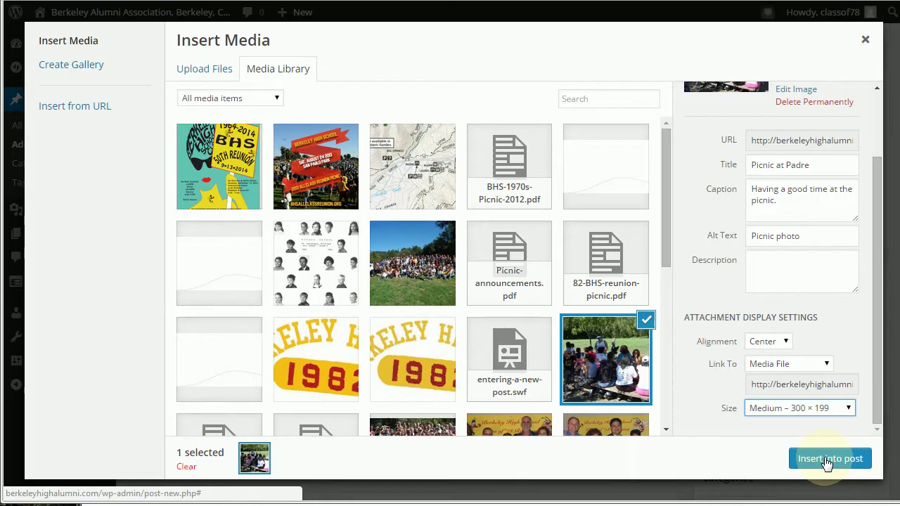
Insert the captioned picnic photo and paste the intro paragraphs in a new paragraph below it
left_click(828, 461)
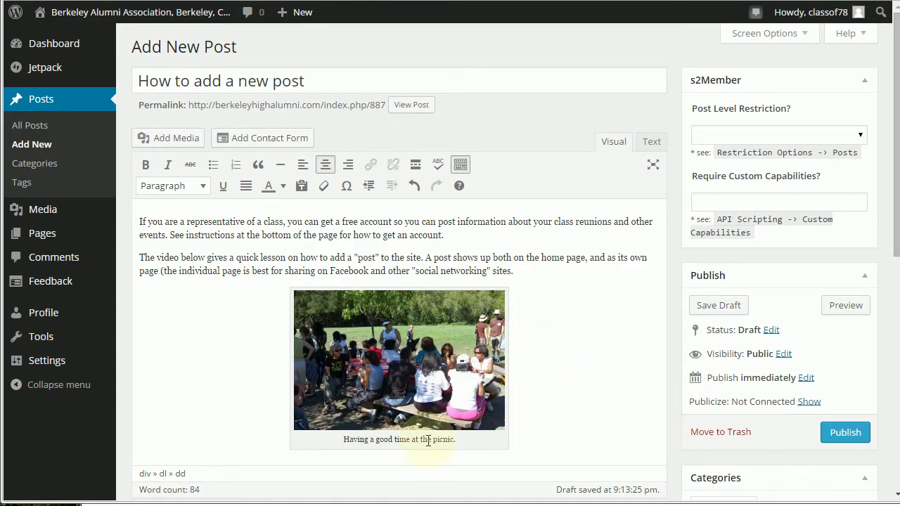
left_click(539, 430)
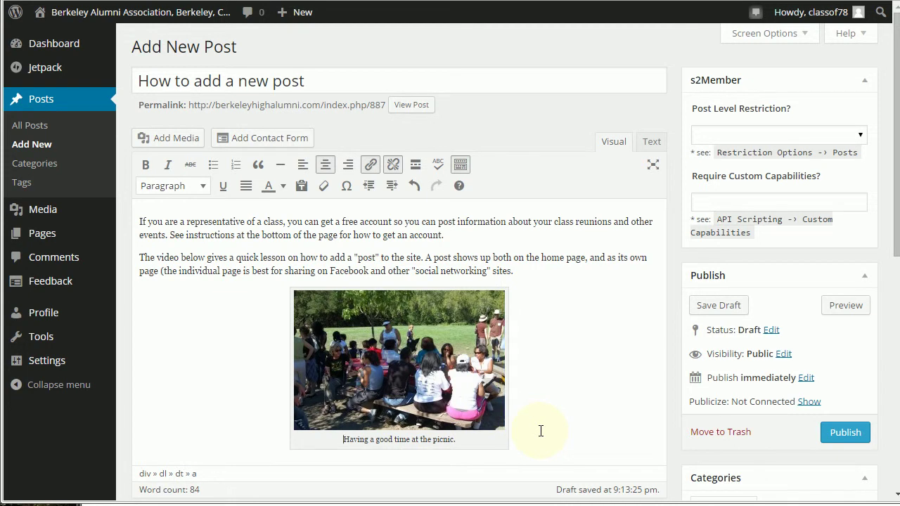
key("Return")
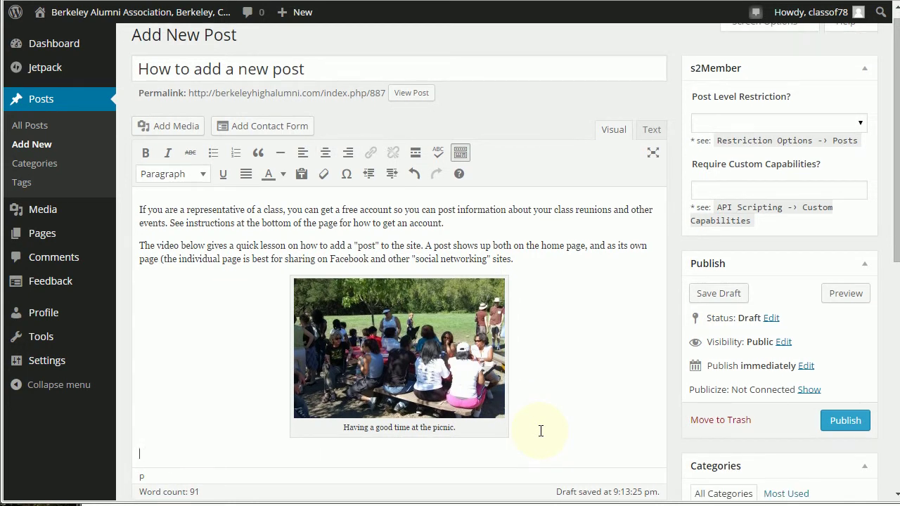
key("ctrl+v")
key("ctrl+v")
key("ctrl+v")
key("ctrl+v")
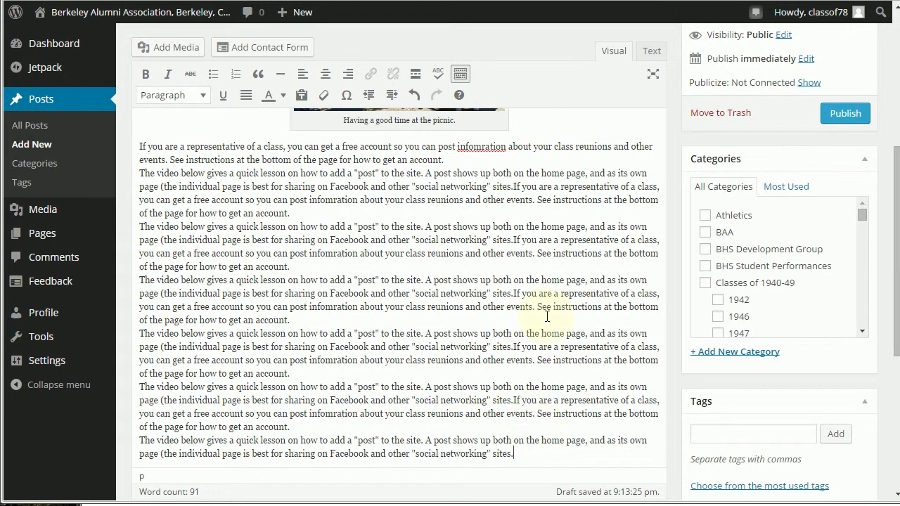
scroll(546, 313, "up", 2)
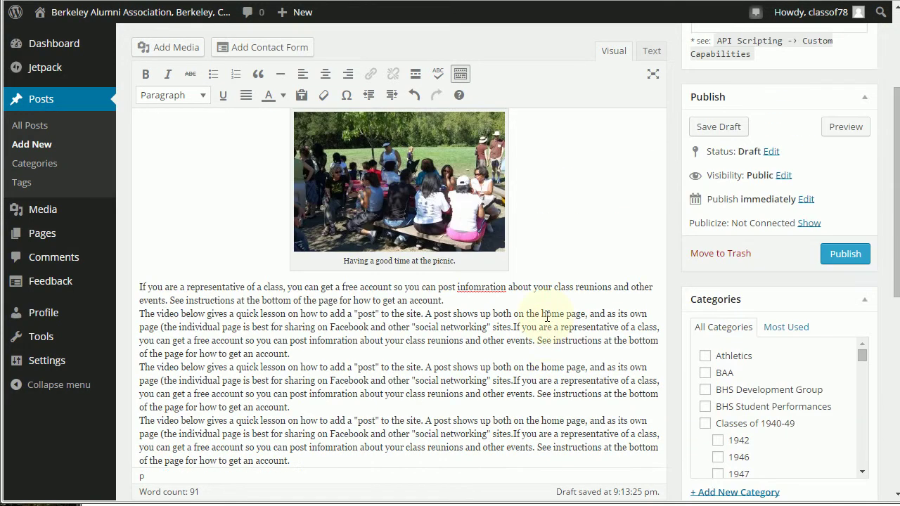
left_click(136, 288)
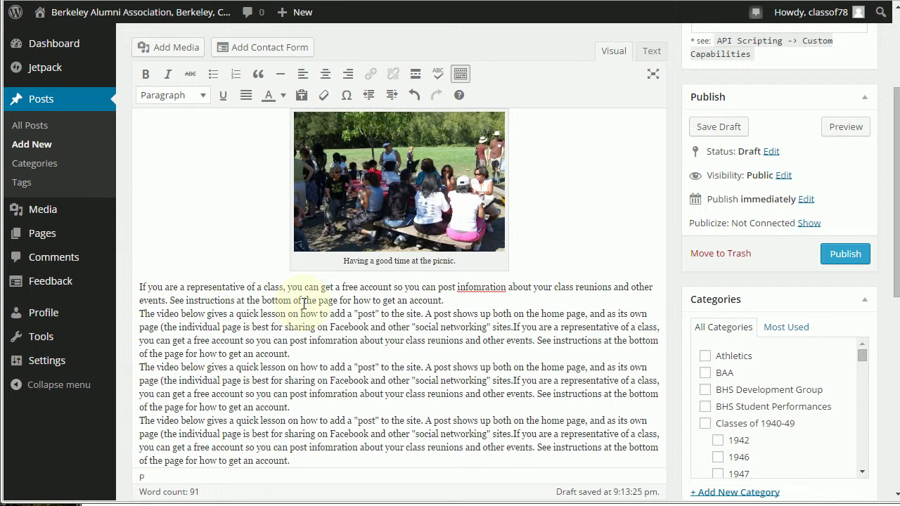
Insert a Read More tag just above the pasted paragraphs under the photo
scroll(246, 188, "up", 3)
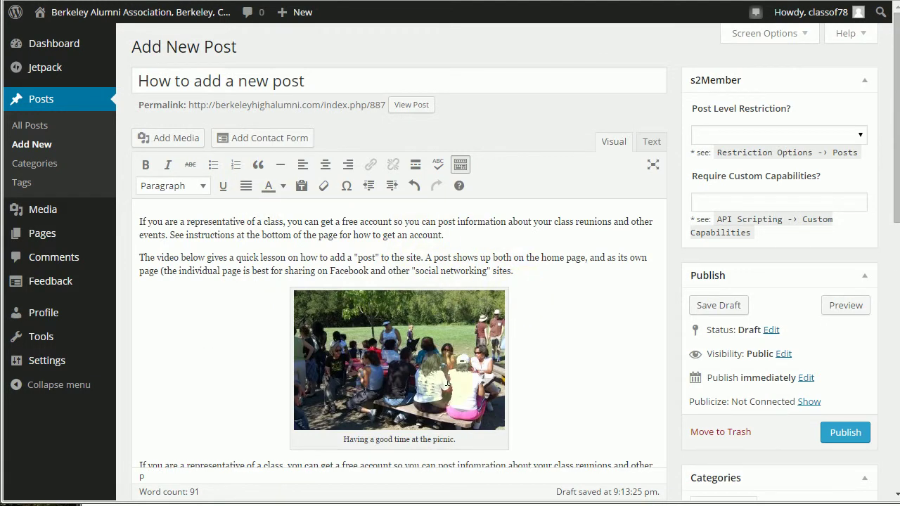
scroll(532, 368, "down", 1)
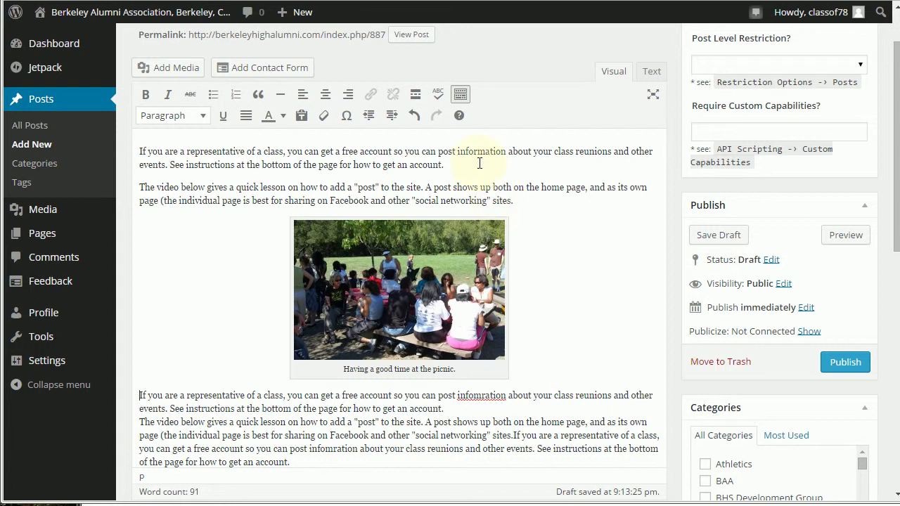
left_click(416, 98)
left_click(416, 98)
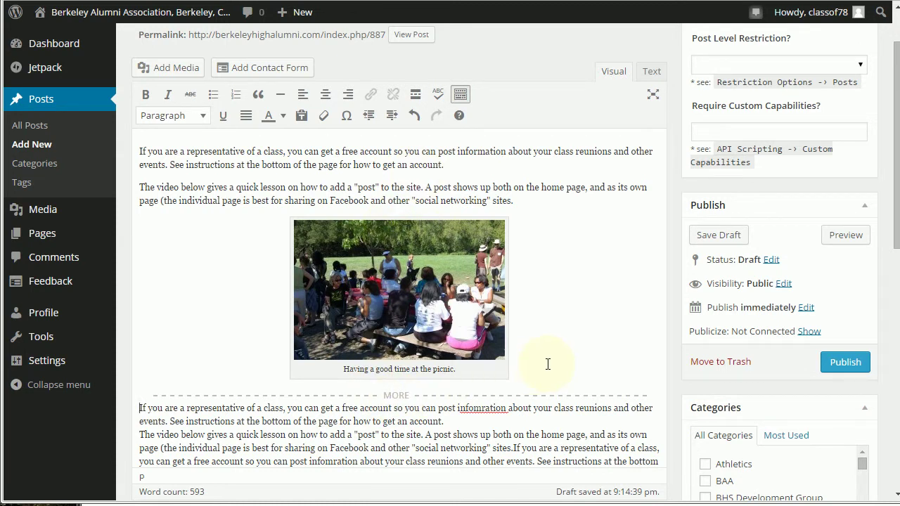
scroll(547, 364, "up", 1)
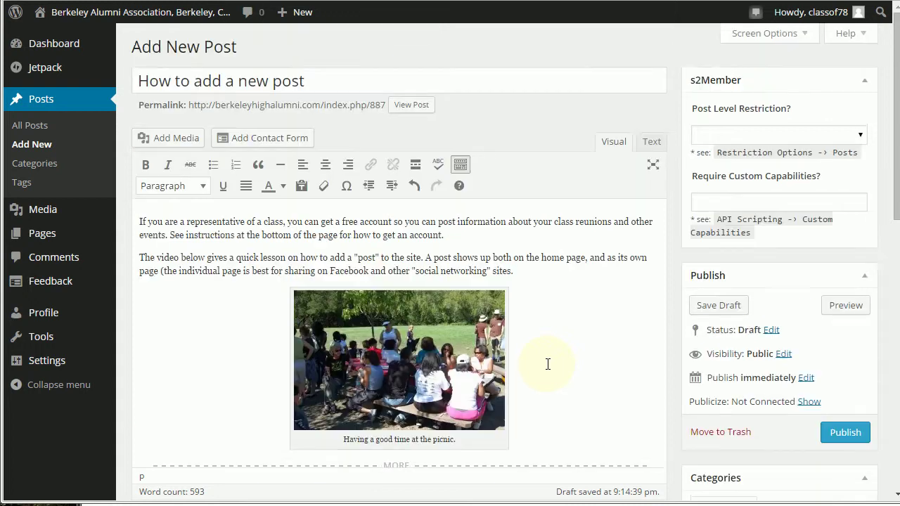
scroll(547, 364, "down", 5)
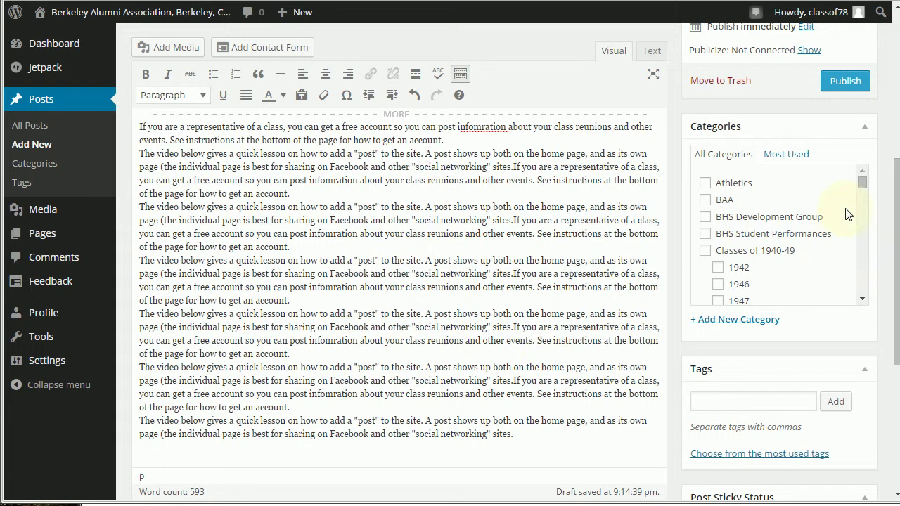
Tick General interest in the post's Categories list
left_click(707, 201)
left_click_drag(861, 183, 853, 301)
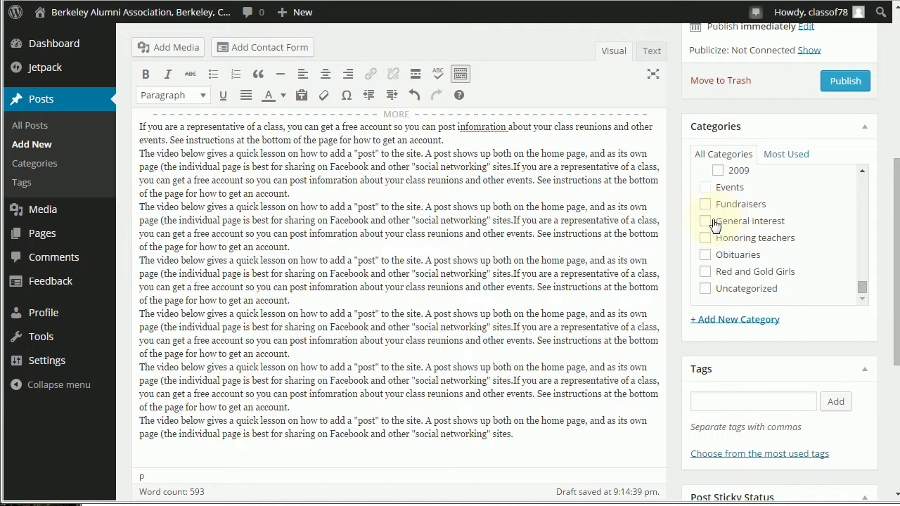
left_click_drag(860, 290, 862, 204)
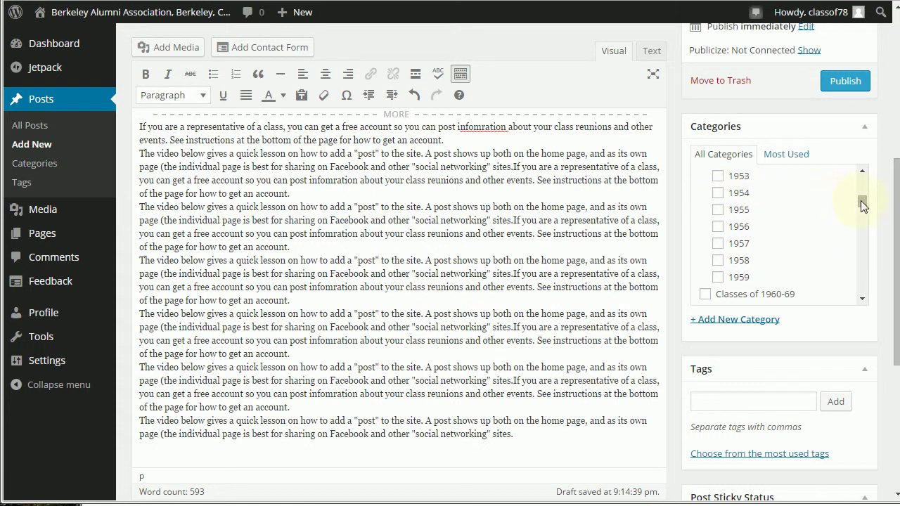
left_click_drag(863, 204, 863, 209)
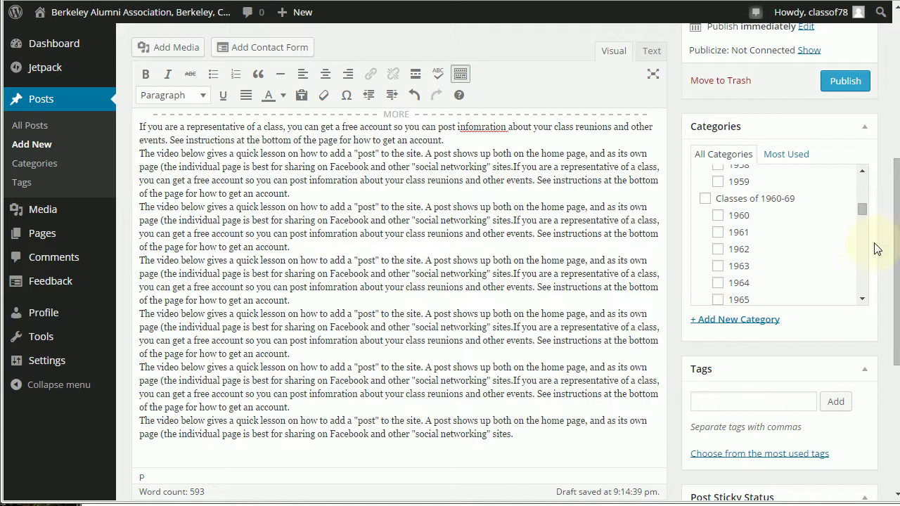
left_click_drag(864, 211, 862, 289)
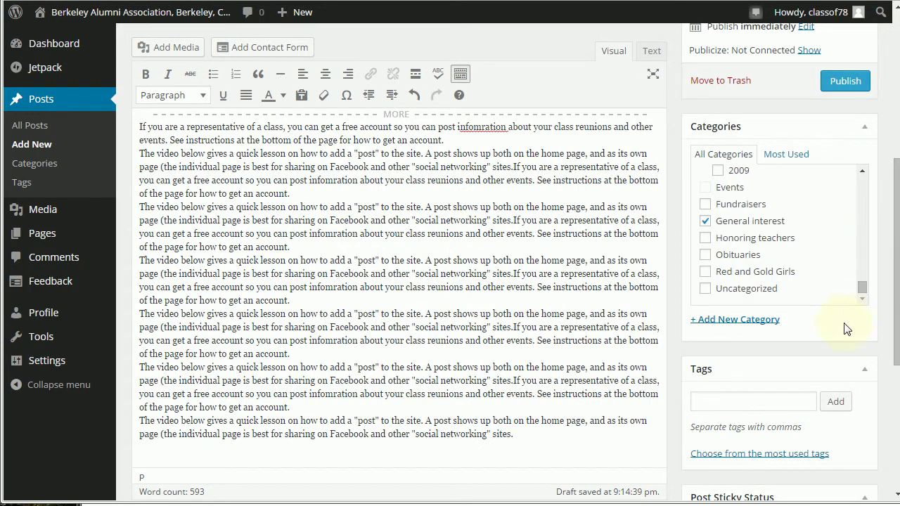
scroll(673, 413, "down", 3)
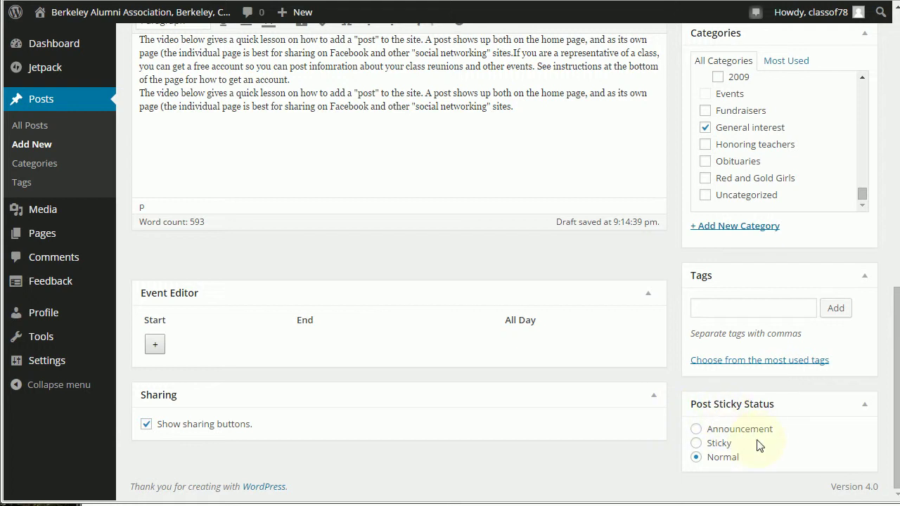
Add an event date starting 14 November 2014 at 18:00
left_click(155, 345)
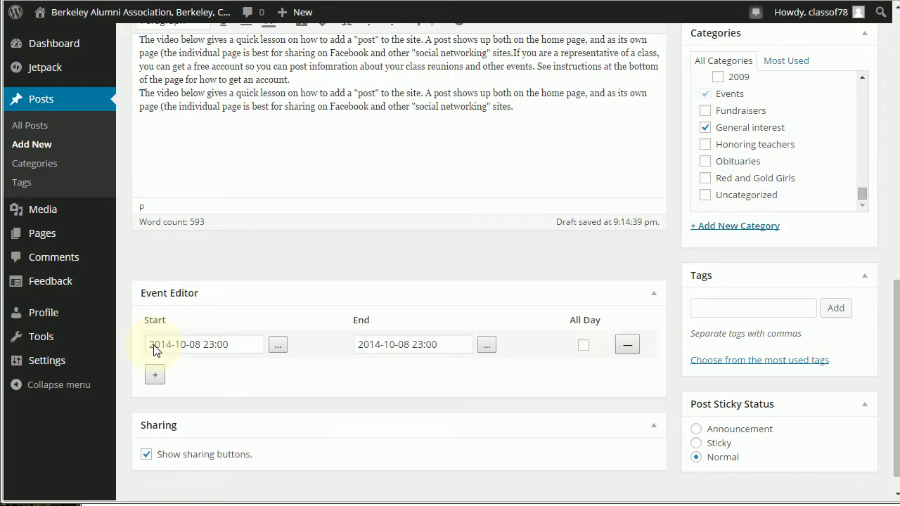
left_click(277, 345)
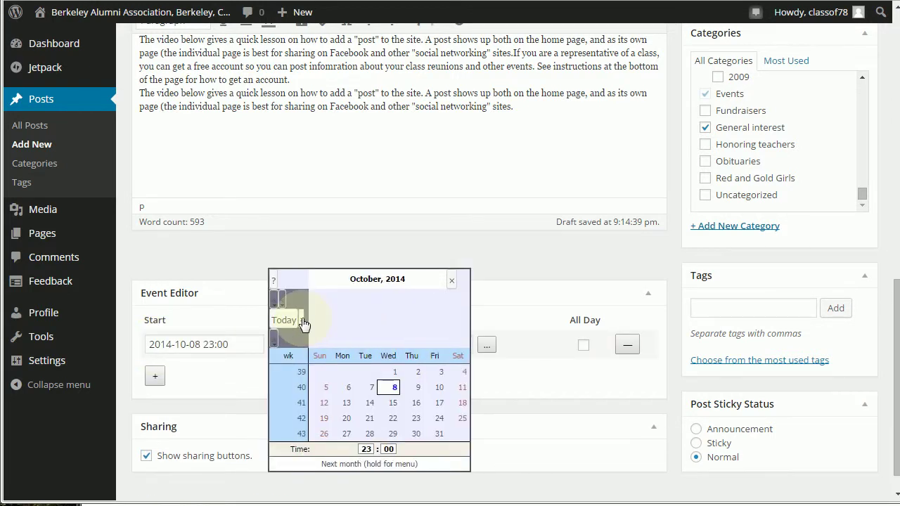
left_click(302, 322)
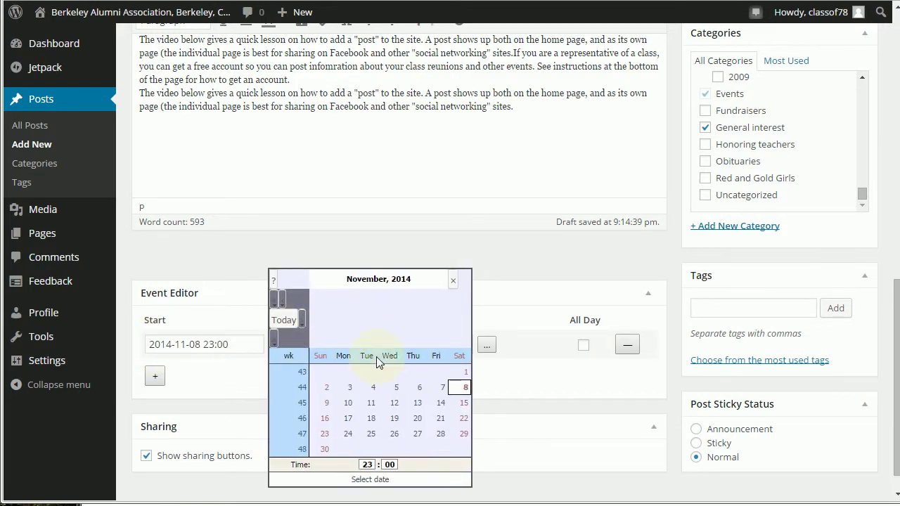
left_click(440, 403)
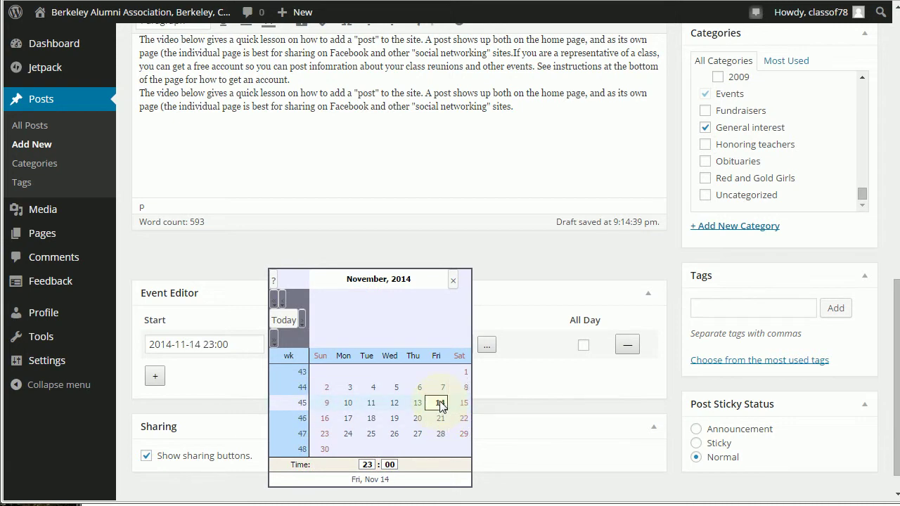
left_click(367, 465, "shift")
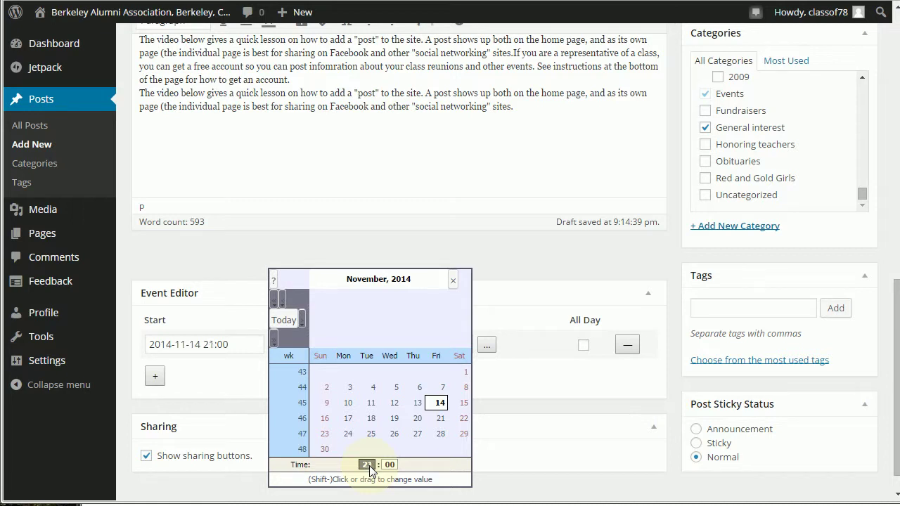
left_click(367, 465, "shift")
left_click(367, 465, "shift")
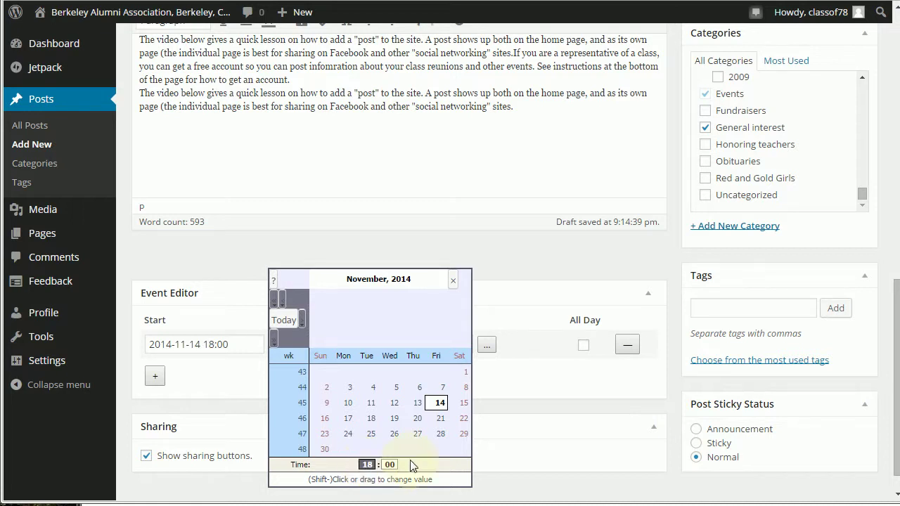
left_click(453, 284)
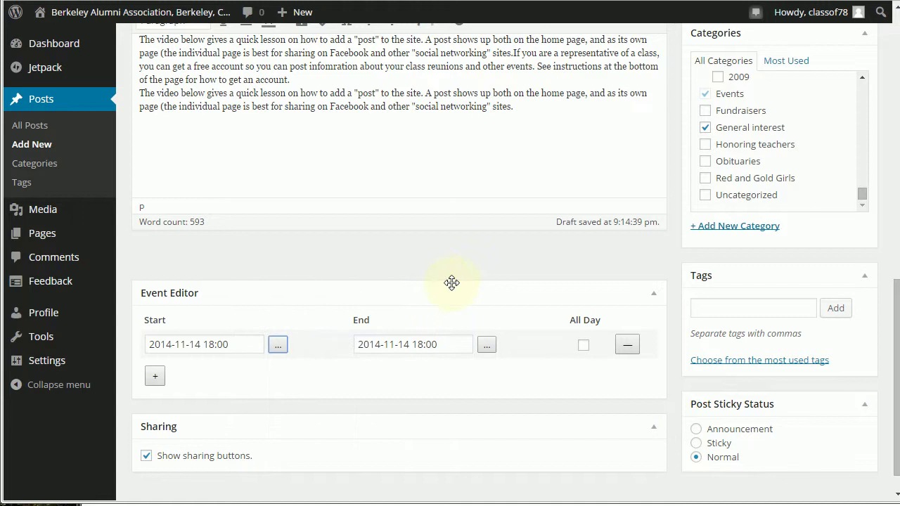
Set the event's end to 15 November 2014 at 00:00
left_click(485, 345)
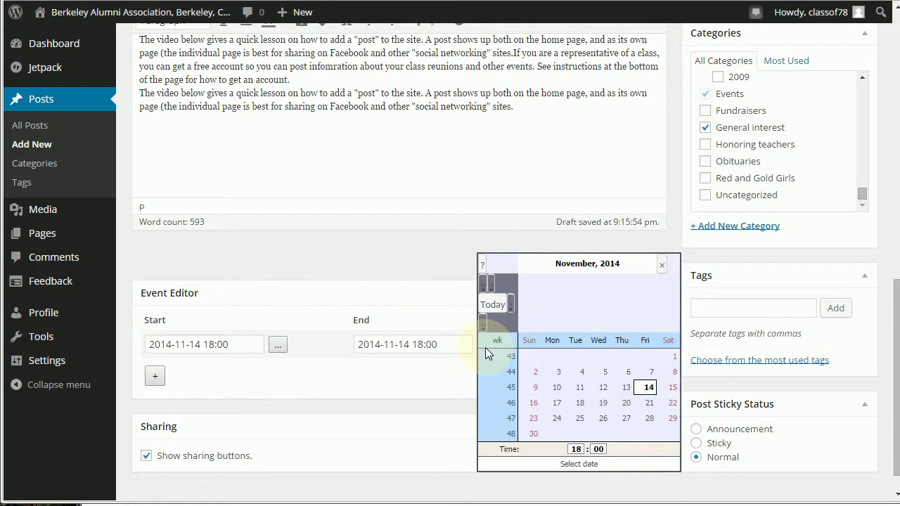
left_click(672, 391)
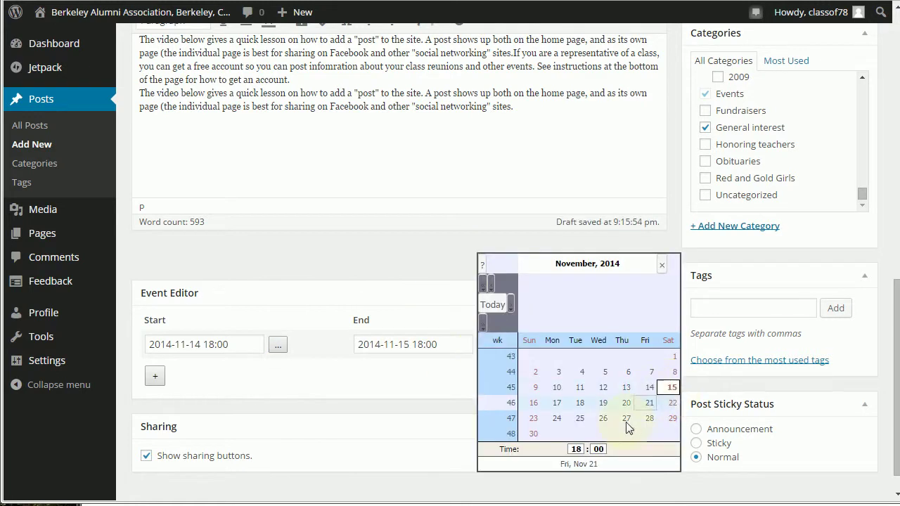
left_click(580, 450)
left_click(579, 450)
left_click(579, 450)
left_click(579, 450)
left_click(579, 450)
left_click(579, 450)
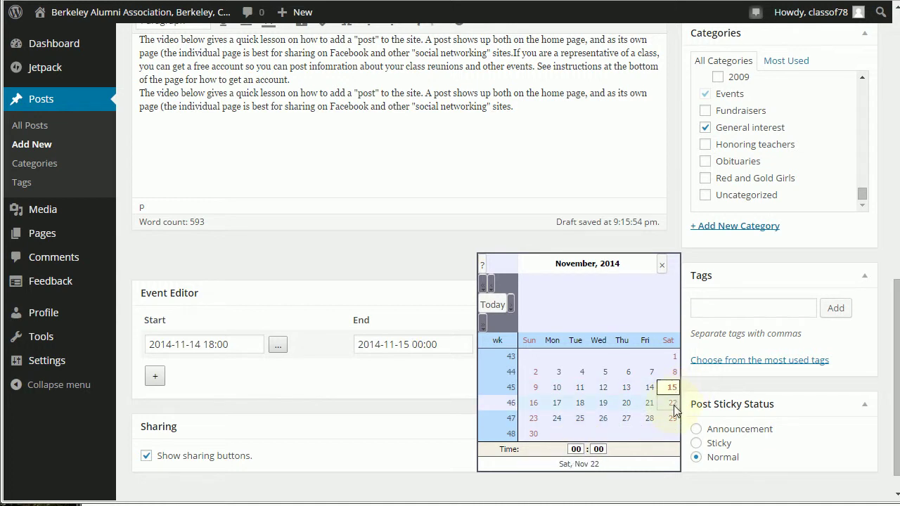
left_click(662, 265)
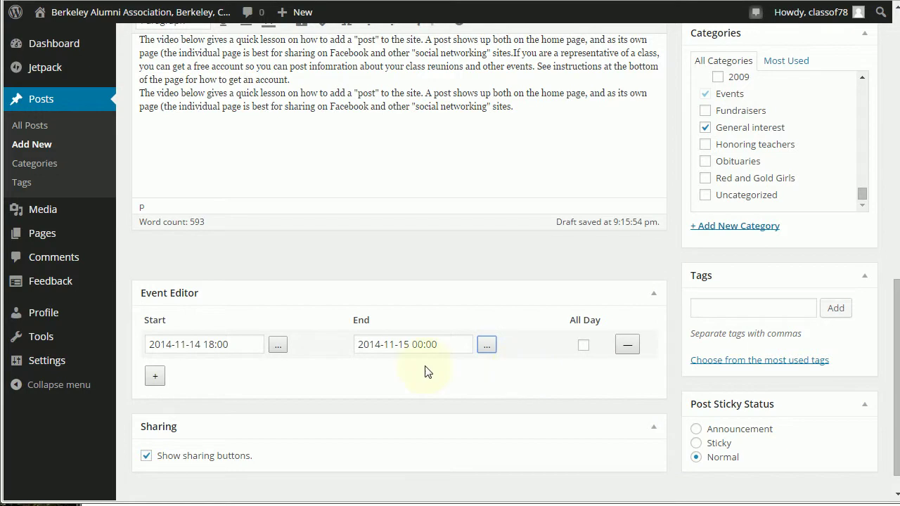
Add a second event date starting 15 November 2014 at 12:00
left_click(155, 378)
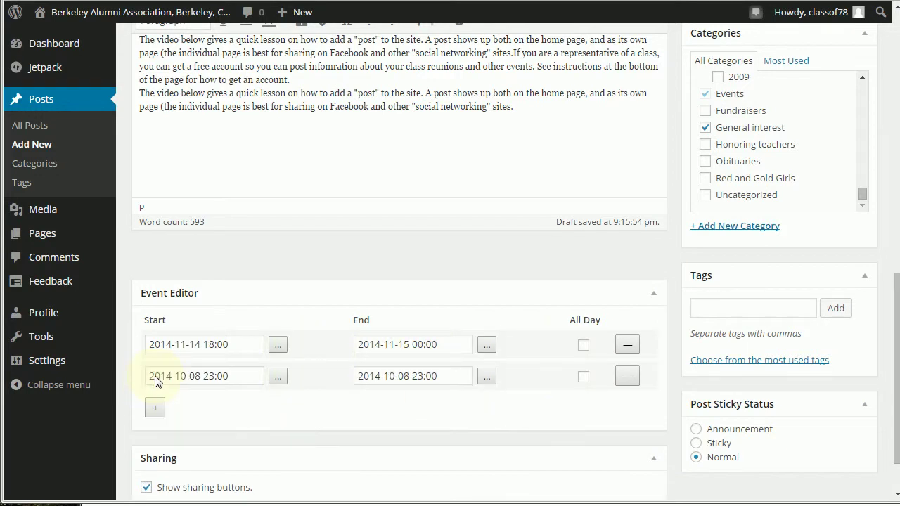
left_click(278, 379)
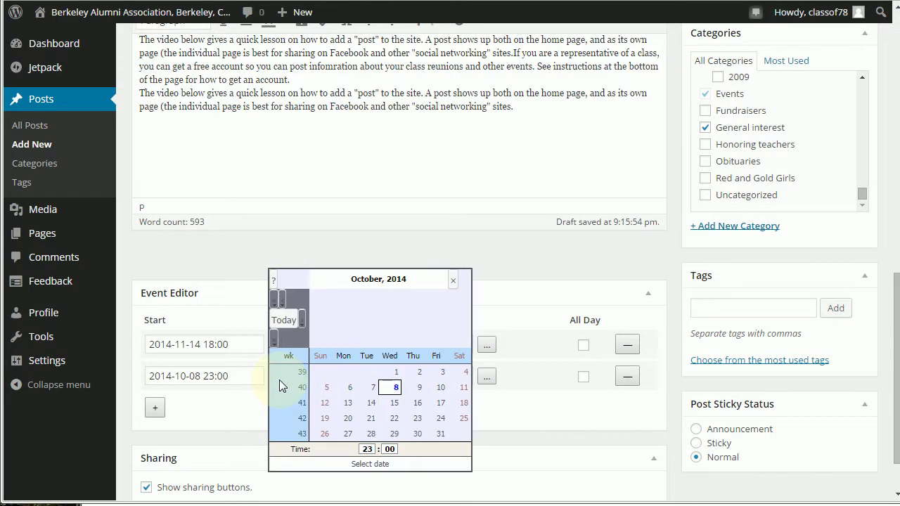
left_click(304, 321)
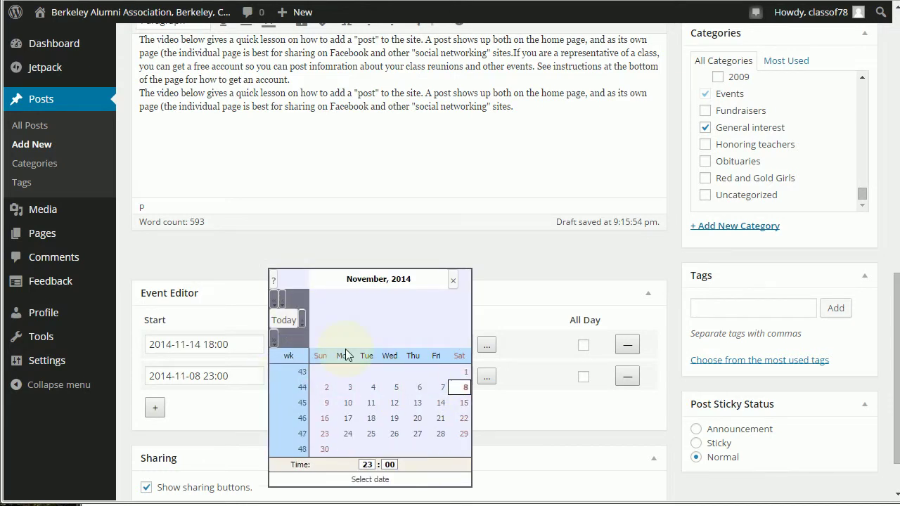
left_click(464, 403)
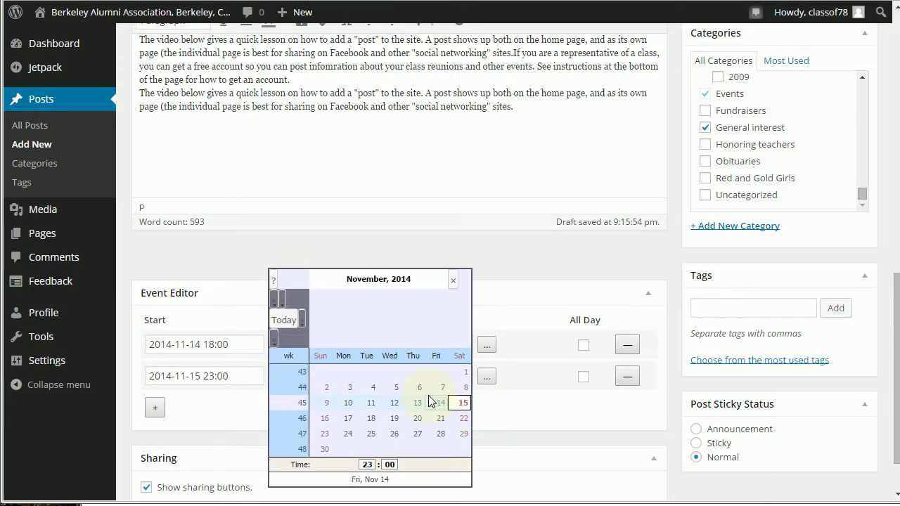
left_click(368, 465, "shift")
left_click(367, 465, "shift")
left_click(368, 465, "shift")
left_click(367, 465, "shift")
left_click(368, 465, "shift")
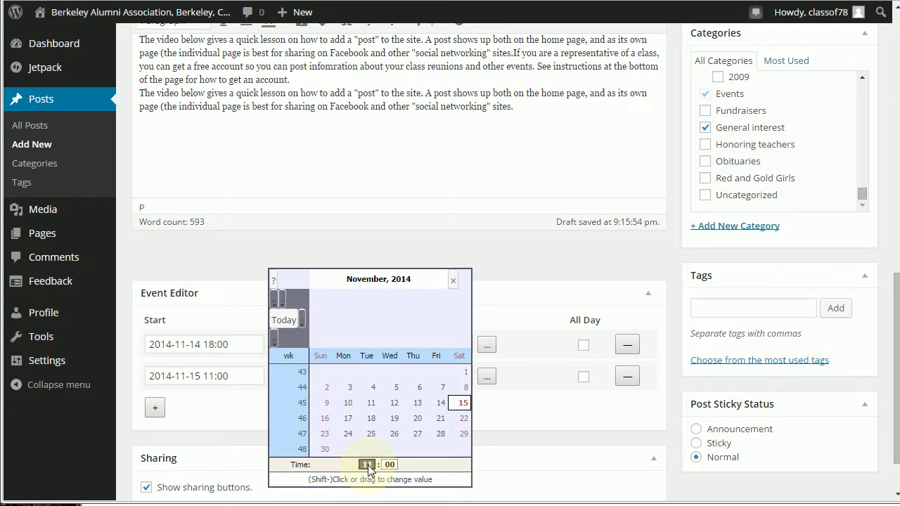
left_click(368, 465)
left_click(366, 466, "shift")
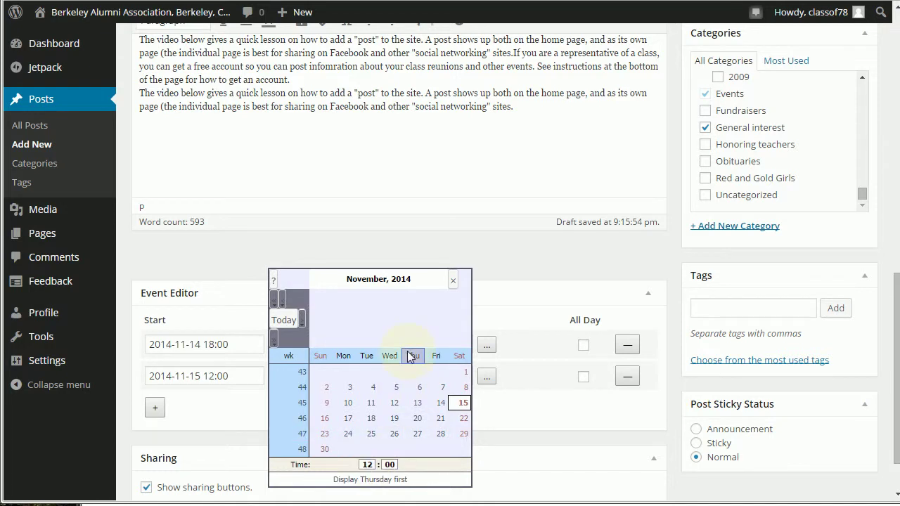
left_click(453, 282)
Set the second event's end to 15 November 2014 at 18:00
left_click(485, 379)
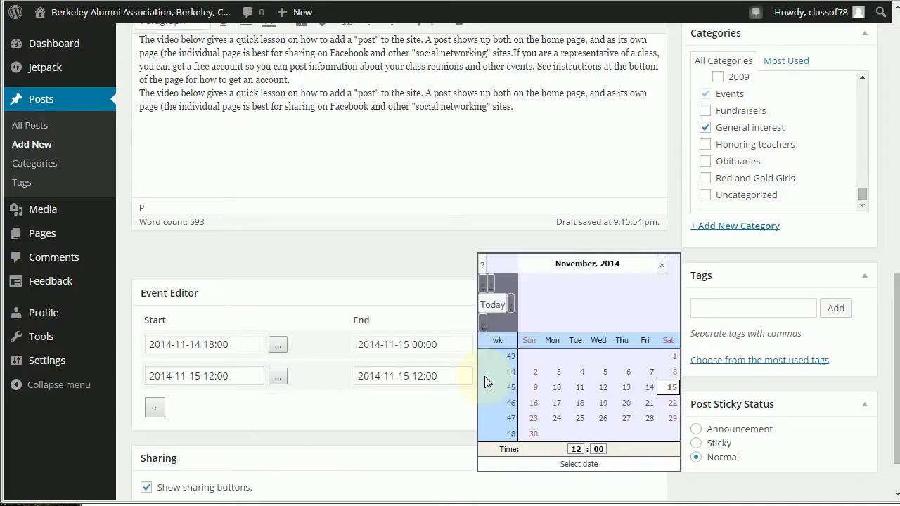
left_click(576, 449)
left_click(576, 449)
left_click(576, 450)
left_click(577, 449)
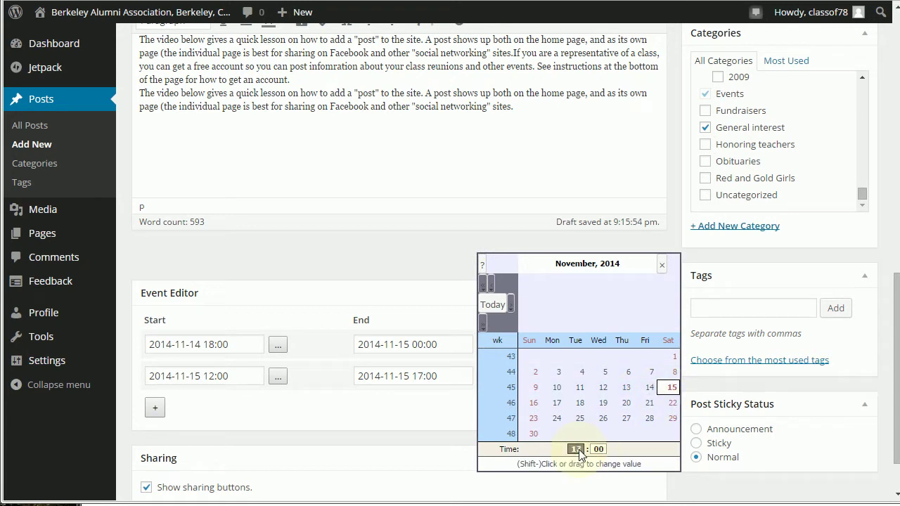
left_click(577, 449)
left_click(577, 449)
left_click(576, 449, "shift")
left_click_drag(663, 267, 683, 268)
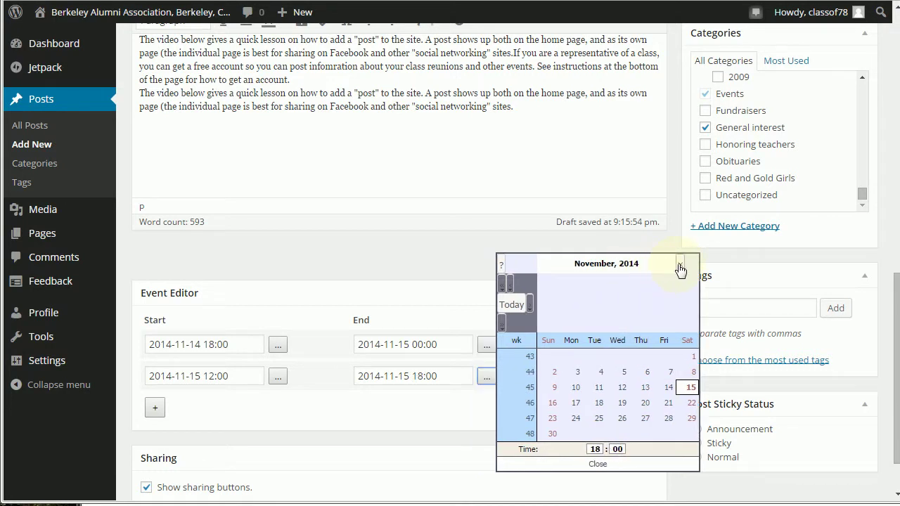
left_click(680, 267)
scroll(550, 378, "up", 5)
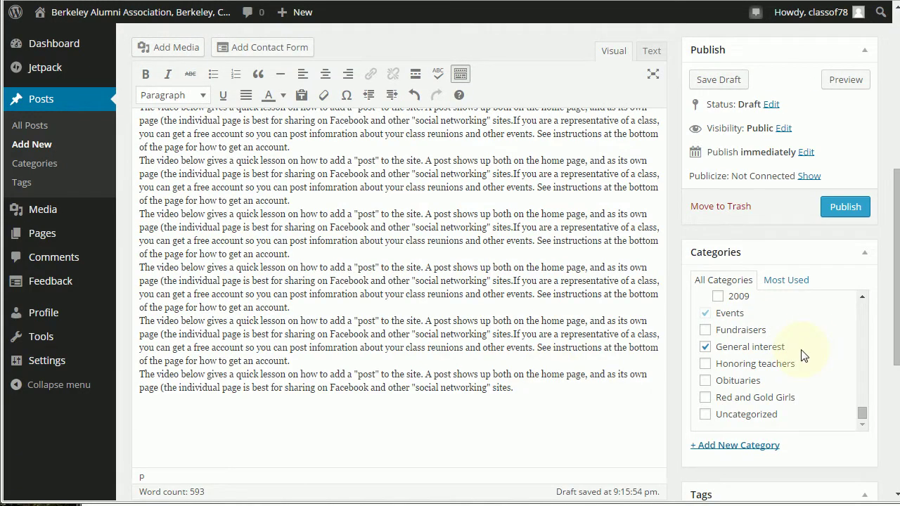
Save 'How to add a new post' as a draft from the Publish box
scroll(597, 309, "up", 10)
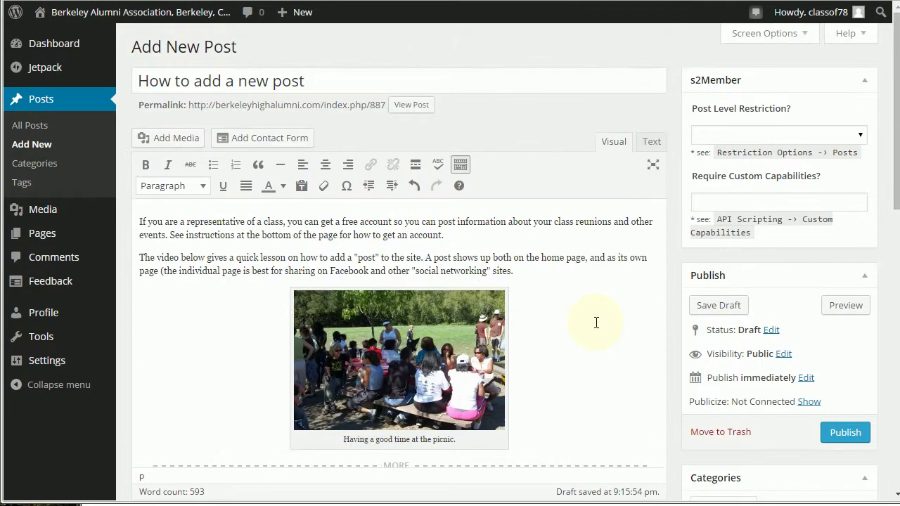
left_click(721, 310)
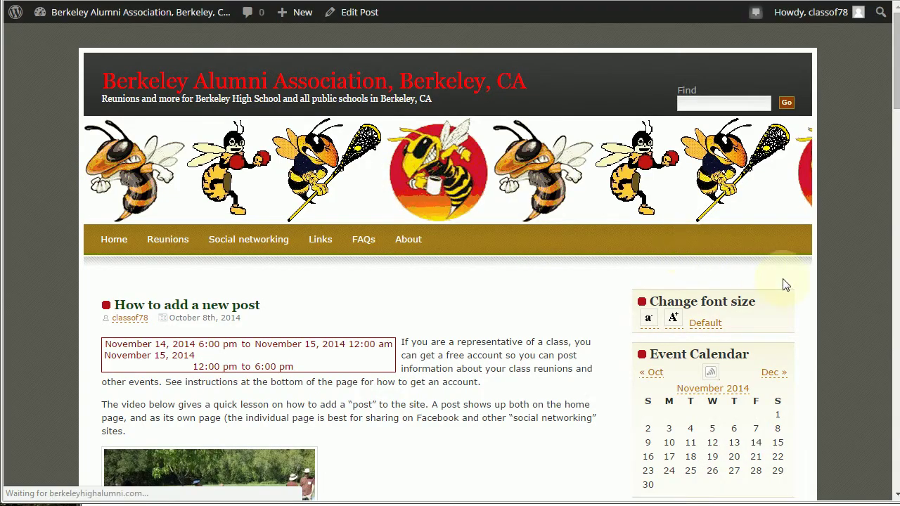
Review the preview's two event date ranges, photo and text, then return to Edit Post
scroll(808, 318, "down", 1)
scroll(809, 317, "down", 7)
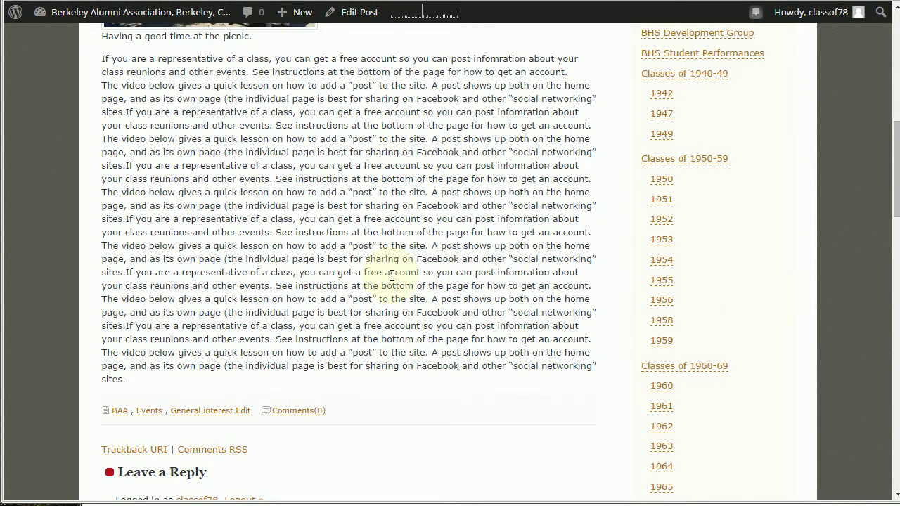
scroll(392, 280, "up", 4)
scroll(392, 280, "up", 3)
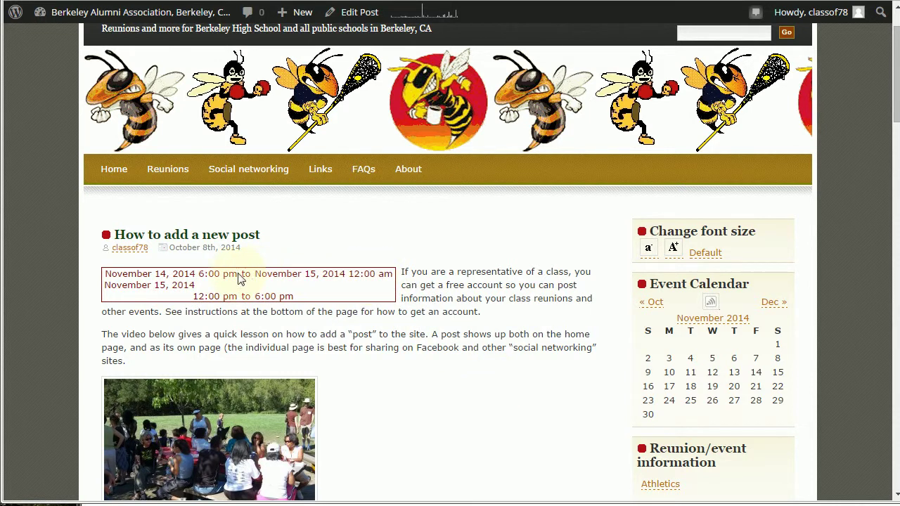
scroll(488, 328, "down", 4)
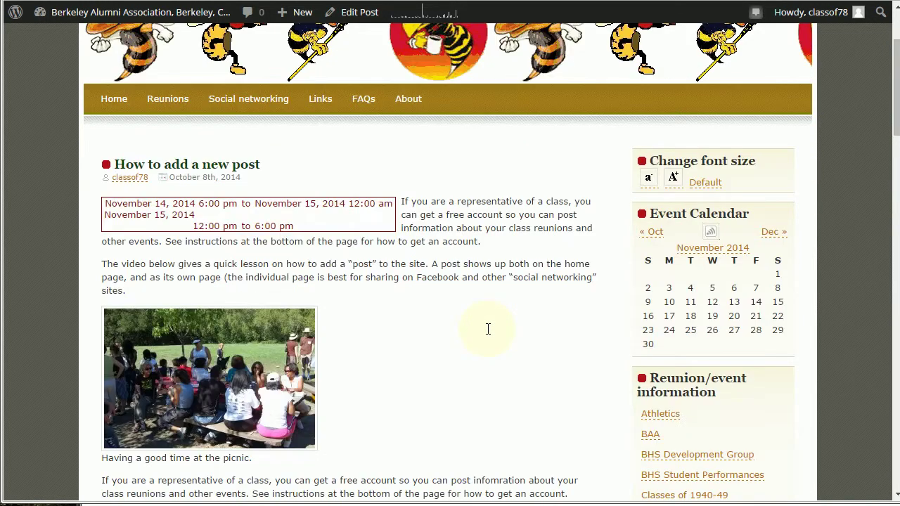
scroll(490, 334, "up", 5)
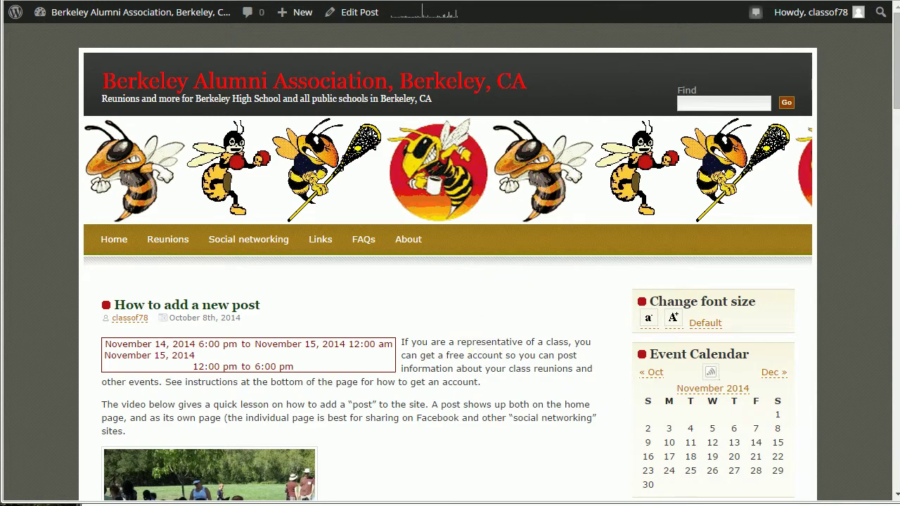
key("ctrl+w")
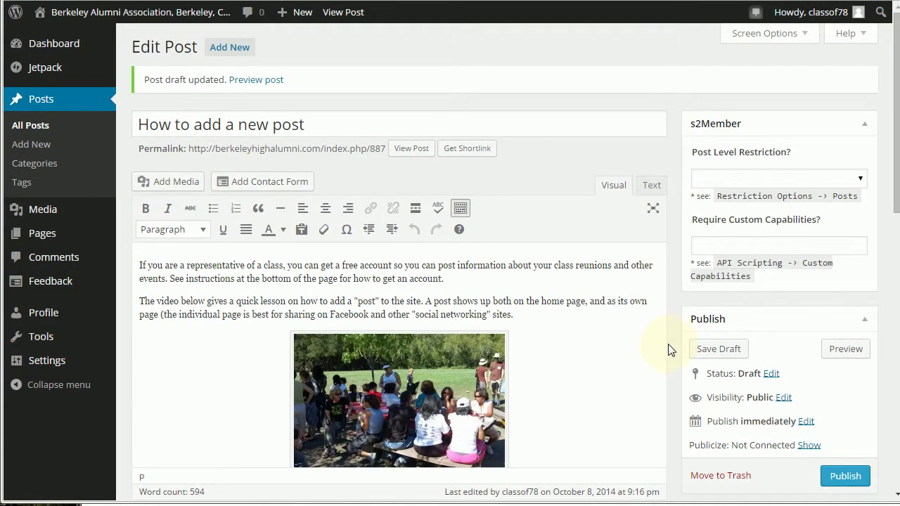
scroll(669, 350, "down", 7)
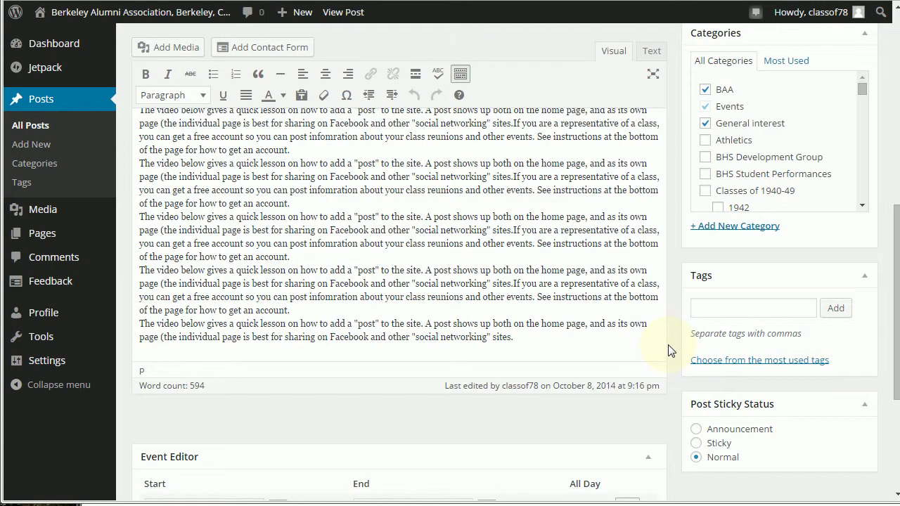
scroll(669, 350, "up", 7)
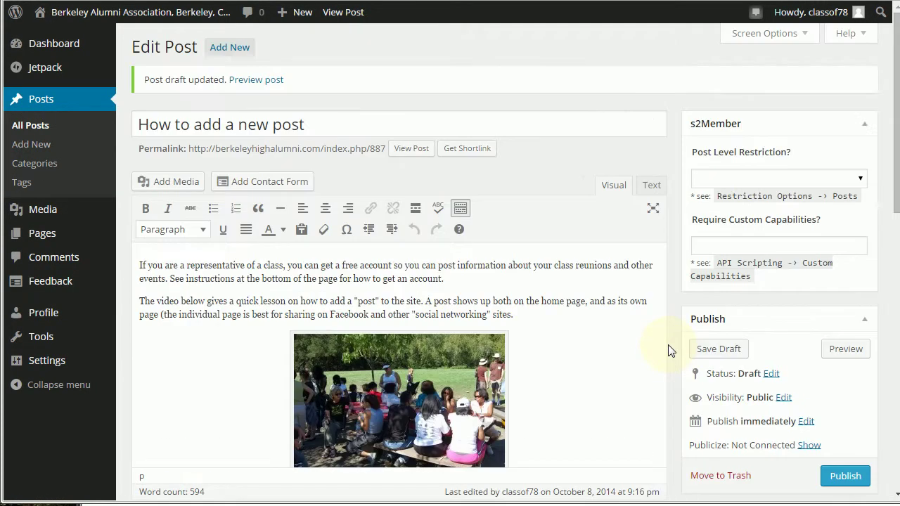
left_click(650, 185)
scroll(305, 324, "down", 5)
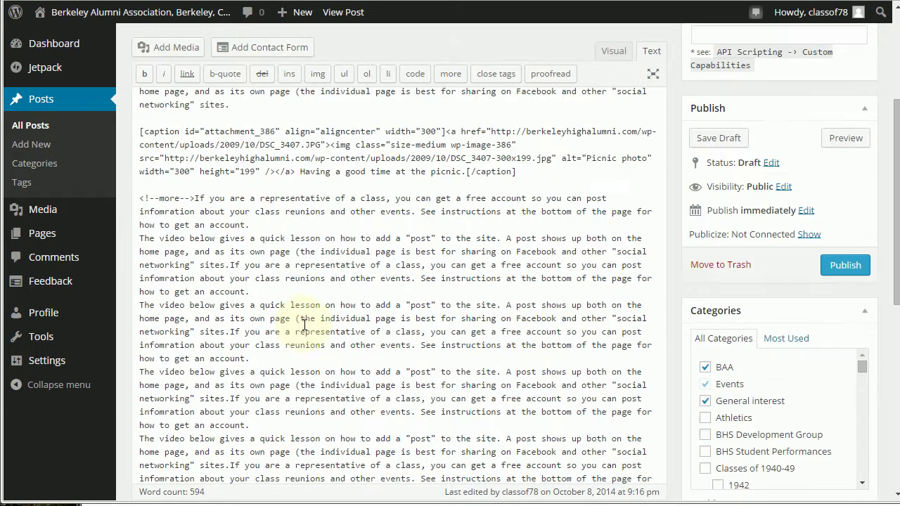
scroll(304, 324, "up", 5)
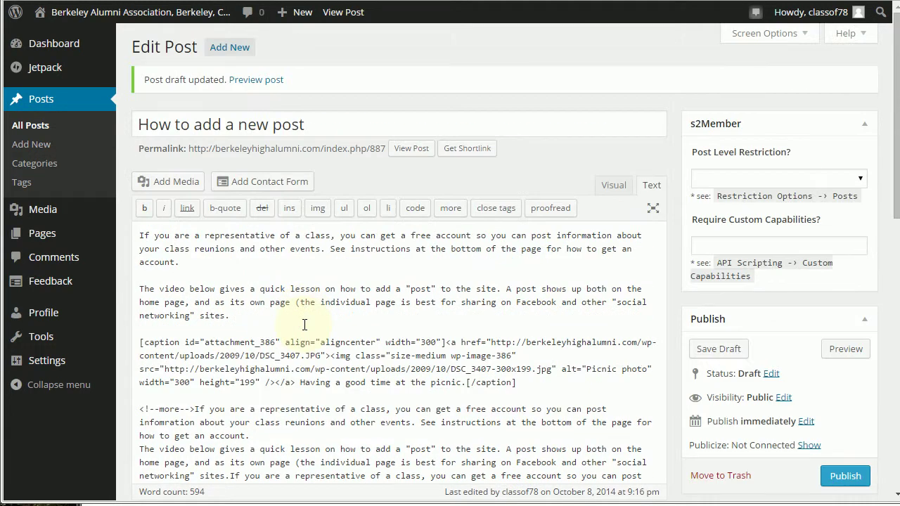
left_click(613, 187)
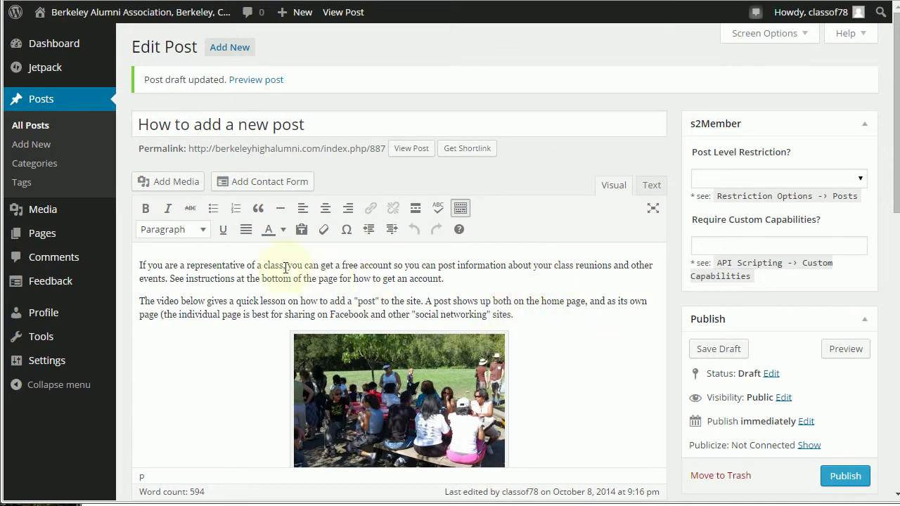
Colour the opening phrase 'If you are a representative of a class' red
left_click_drag(269, 265, 348, 266)
left_click(243, 268)
double_click(273, 265)
left_click_drag(273, 266, 139, 266)
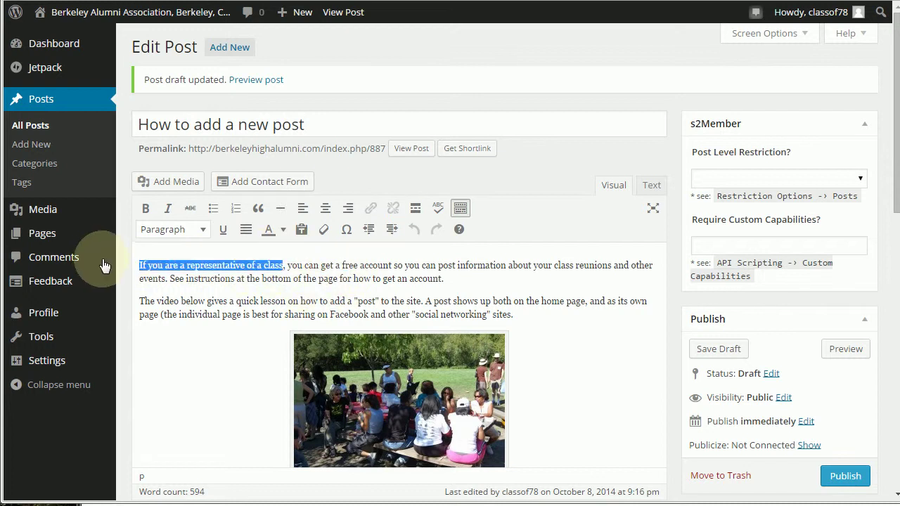
left_click(282, 232)
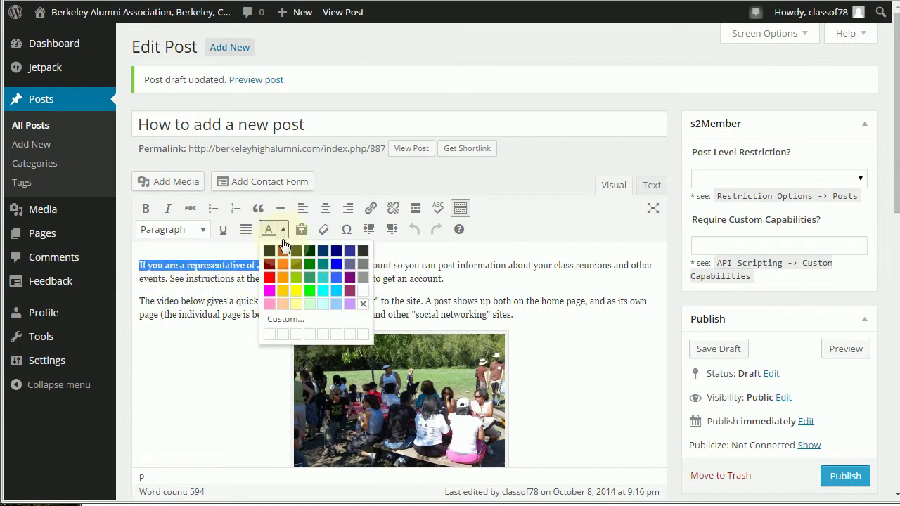
left_click(273, 285)
Make the red phrase bold, then undo the bold and red formatting back to plain text
left_click(317, 278)
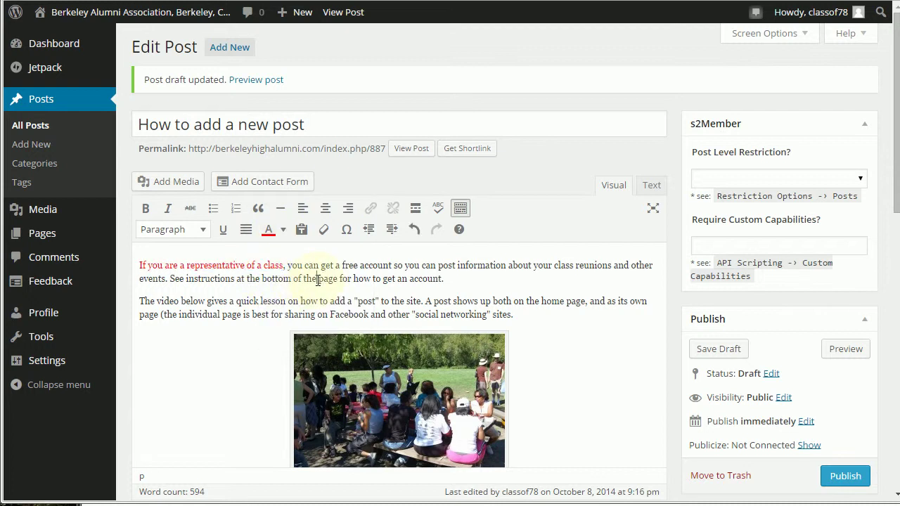
left_click_drag(284, 265, 139, 266)
left_click(148, 212)
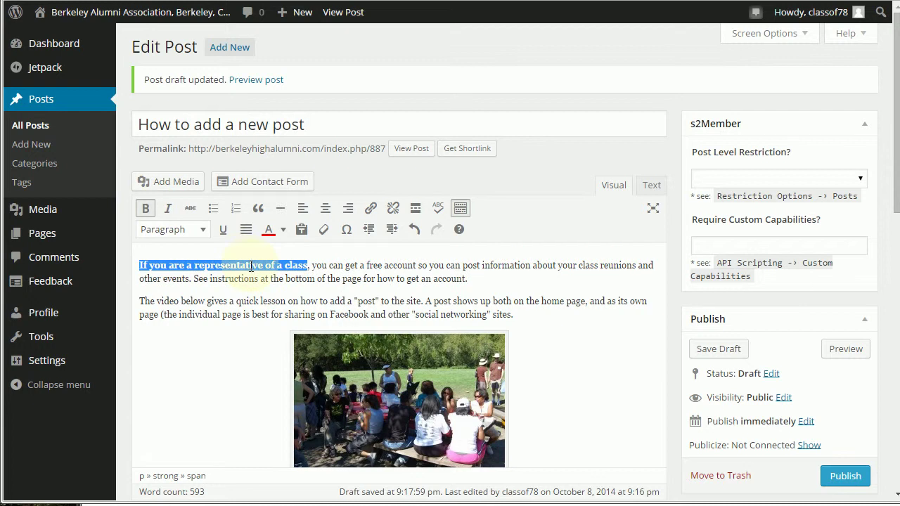
left_click(297, 266)
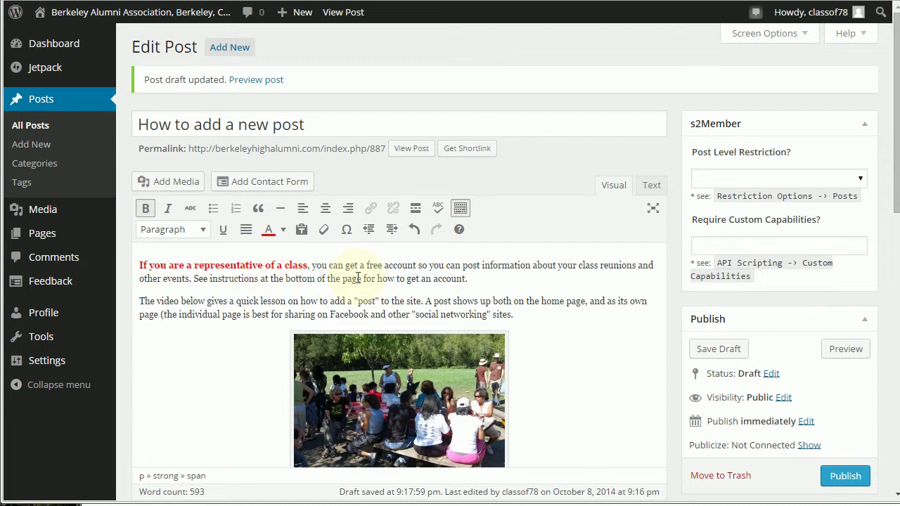
key("ctrl+z")
key("ctrl+z")
left_click(354, 278)
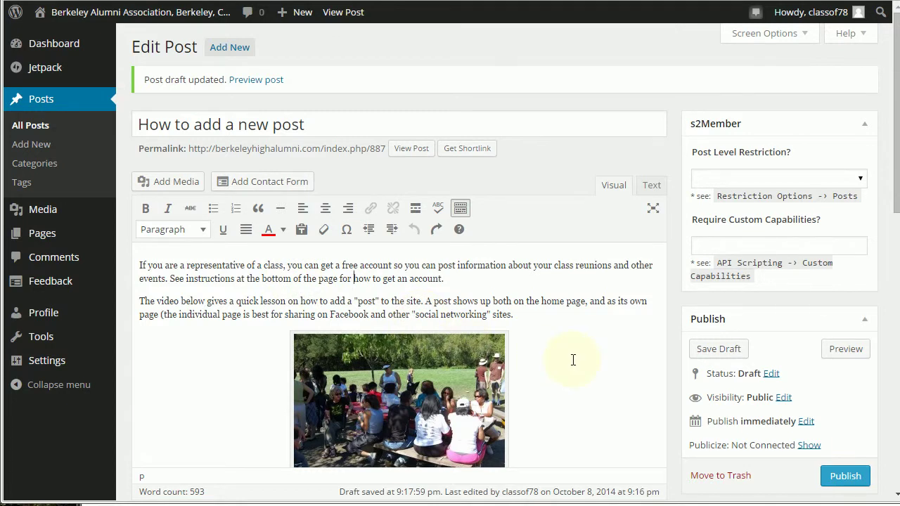
Publish the post from the Publish box so it goes live with its own permalink
scroll(573, 360, "down", 4)
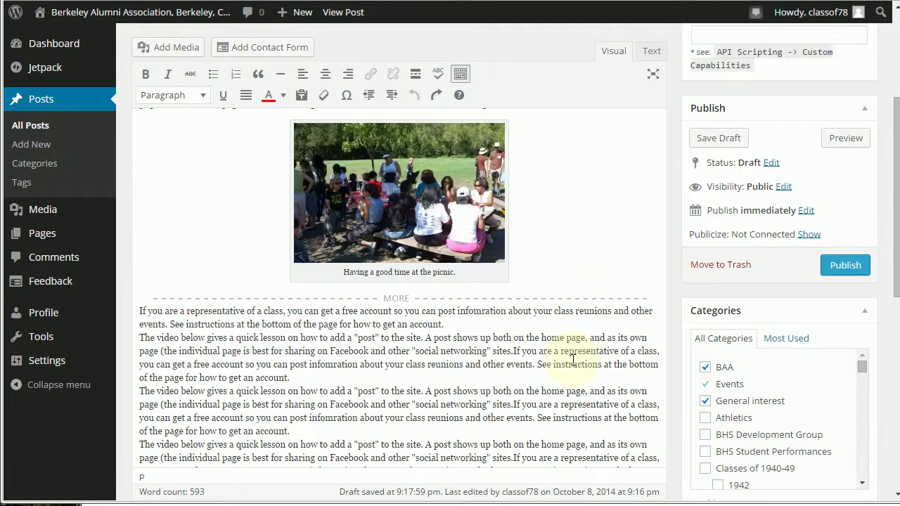
left_click(836, 202)
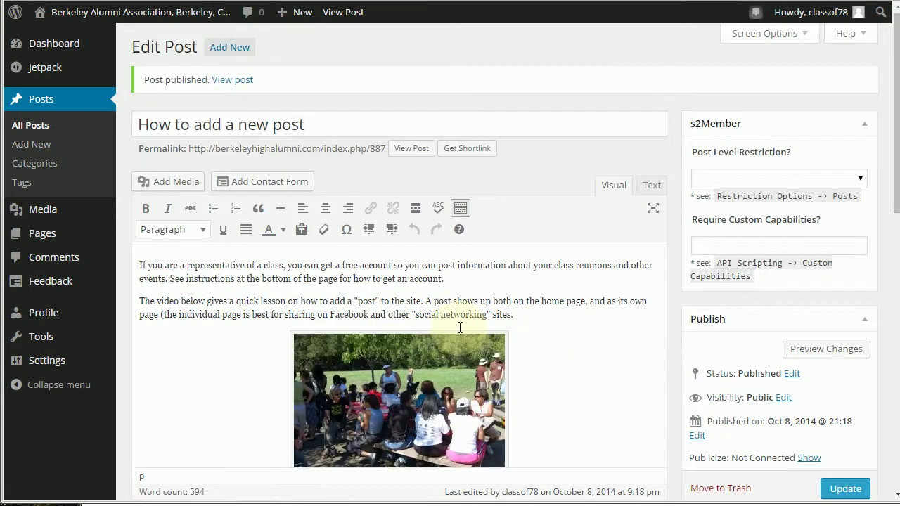
Visit the live site and scroll to the new post with its November dates and picnic photo
mouse_move(117, 20)
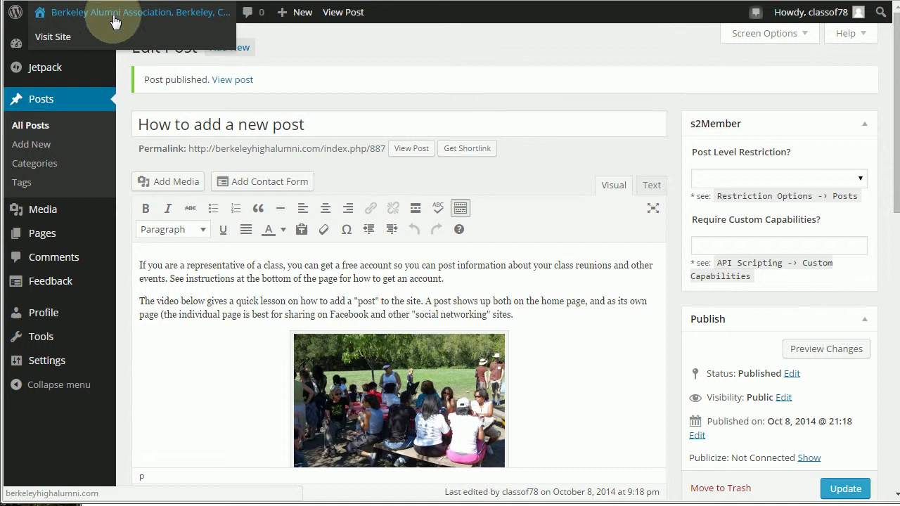
left_click(67, 42)
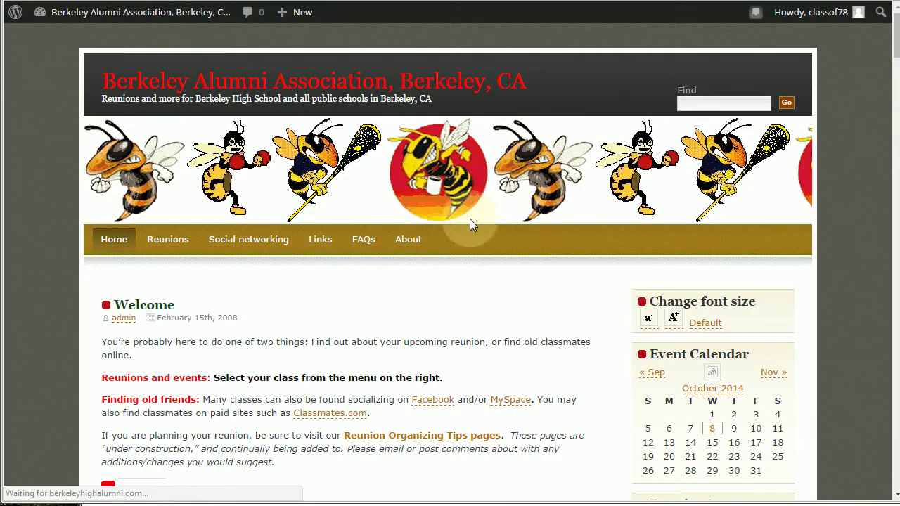
scroll(530, 318, "down", 2)
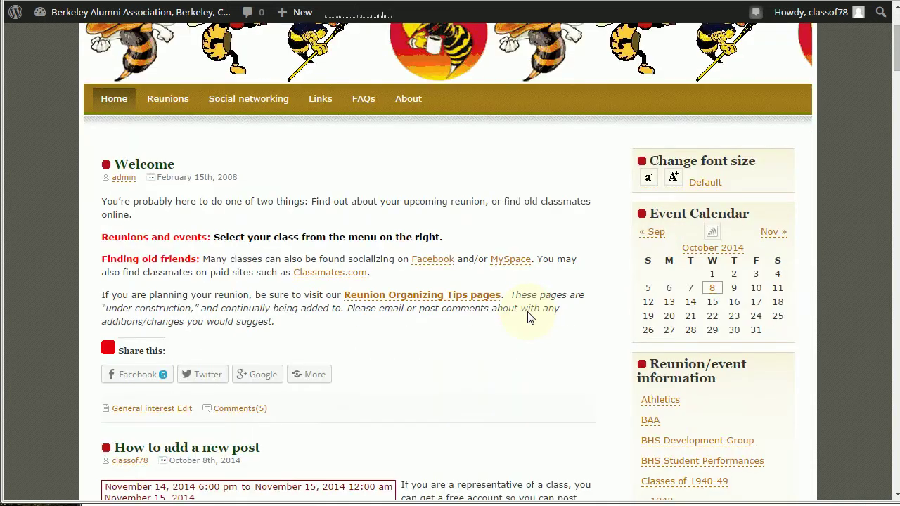
scroll(339, 305, "down", 4)
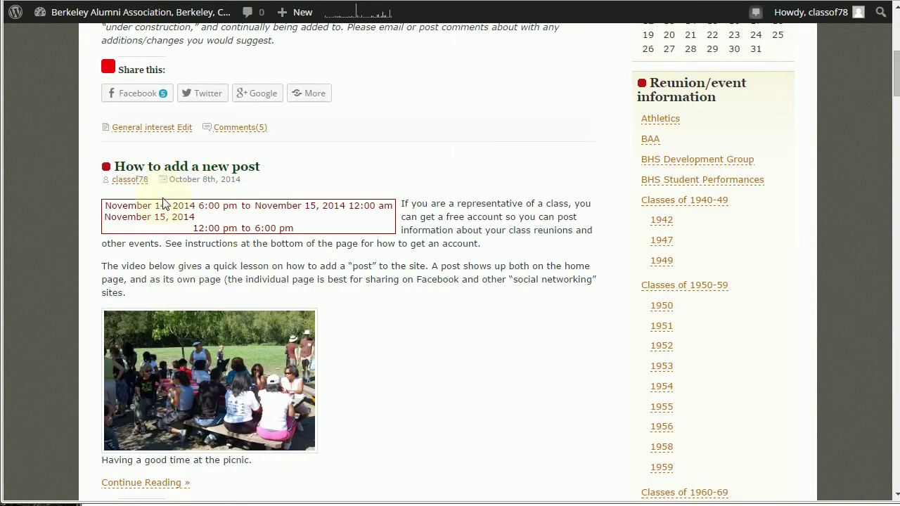
scroll(375, 306, "down", 6)
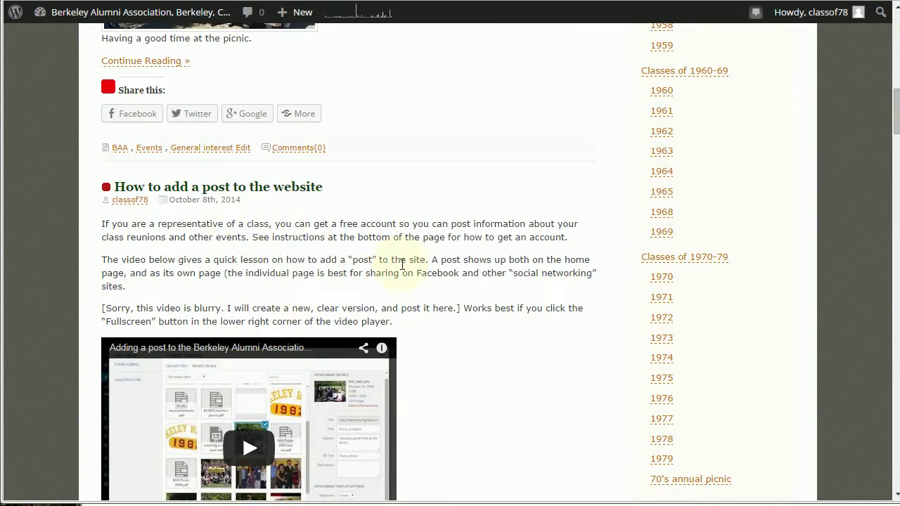
scroll(402, 264, "up", 4)
scroll(402, 265, "down", 5)
scroll(402, 264, "up", 7)
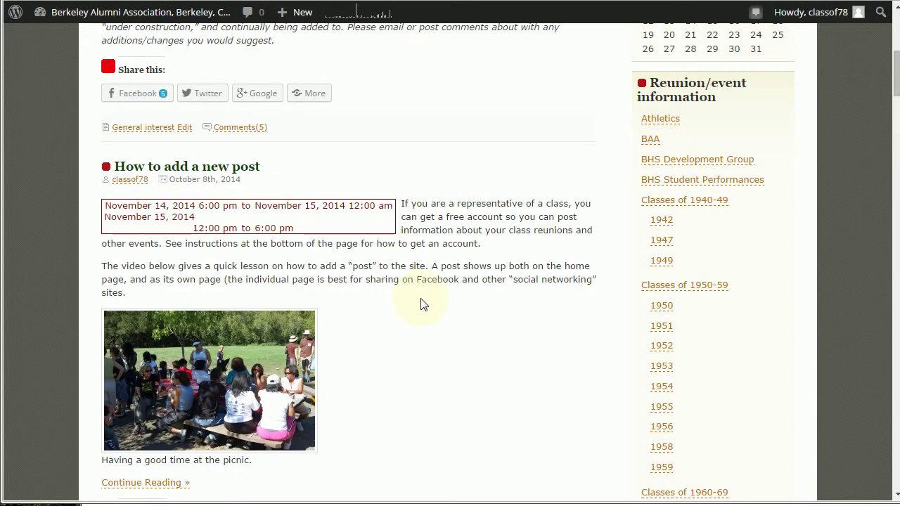
scroll(424, 305, "down", 1)
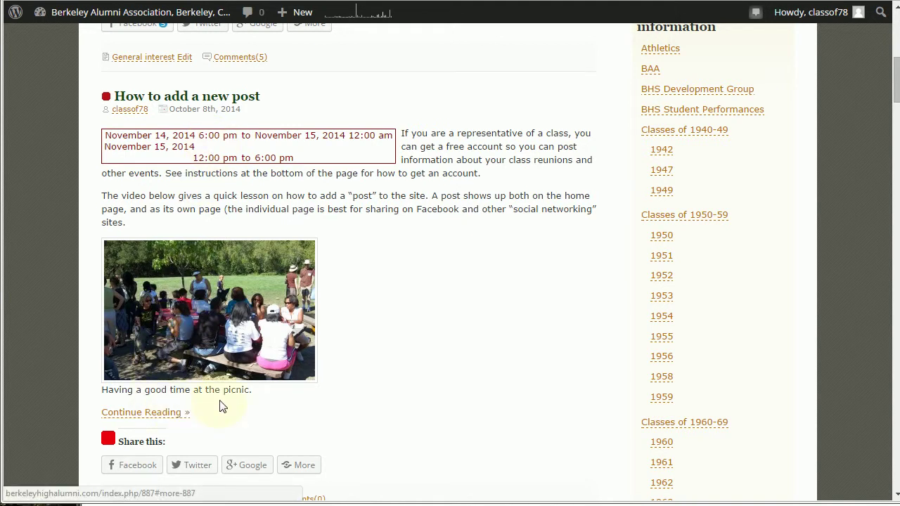
Follow the new post's Continue Reading link on the front page
left_click(164, 417)
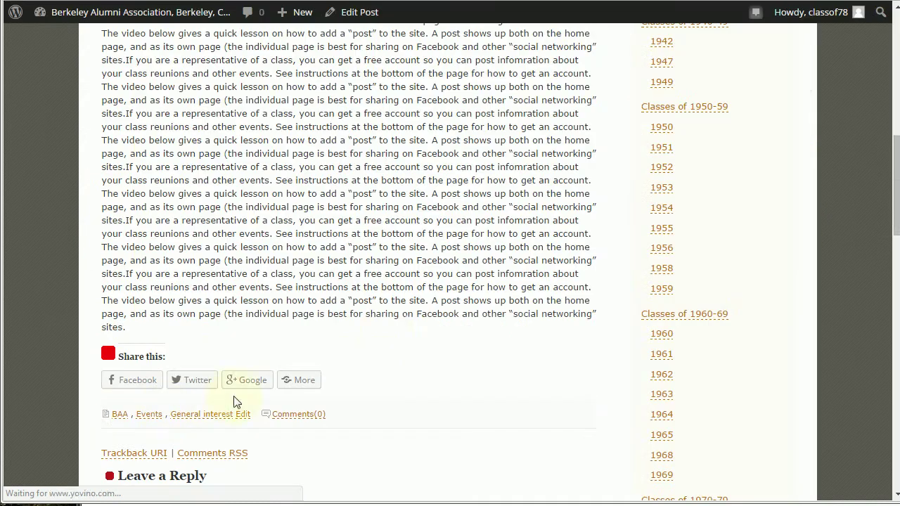
scroll(390, 336, "up", 15)
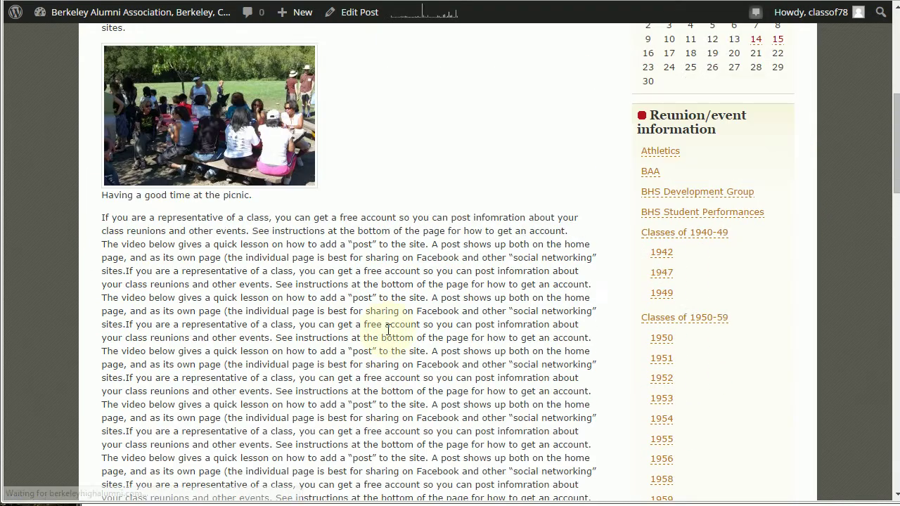
scroll(390, 336, "up", 3)
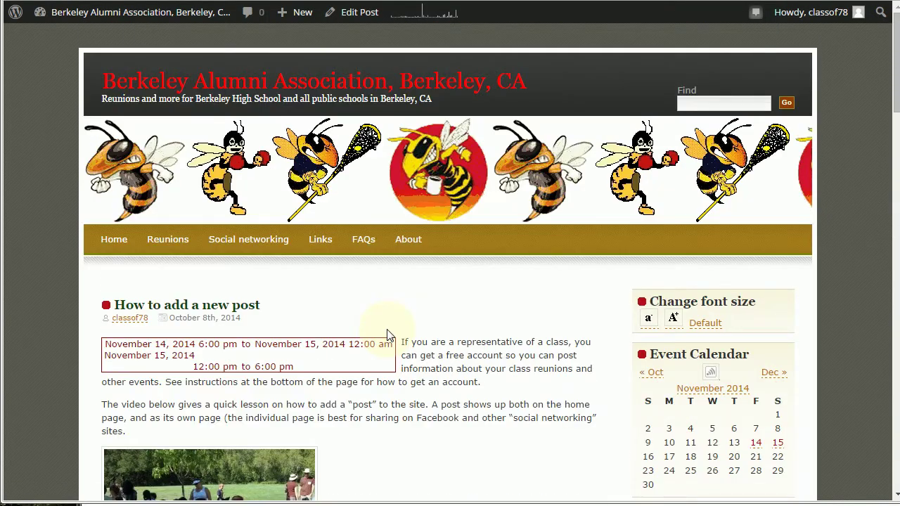
scroll(390, 336, "down", 1)
scroll(390, 335, "up", 1)
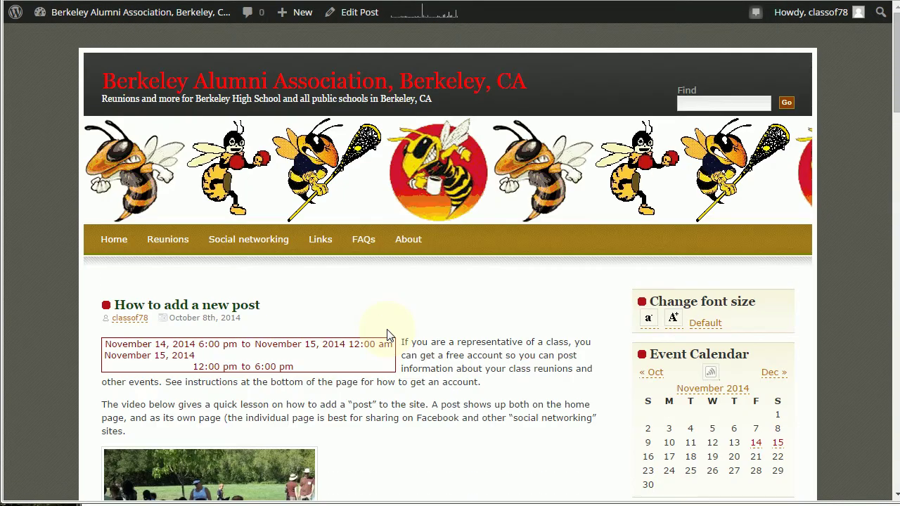
Open the post's own page via its title and scroll down to the categories and reply form
left_click(249, 312)
scroll(444, 336, "down", 3)
scroll(444, 336, "down", 4)
scroll(444, 336, "up", 7)
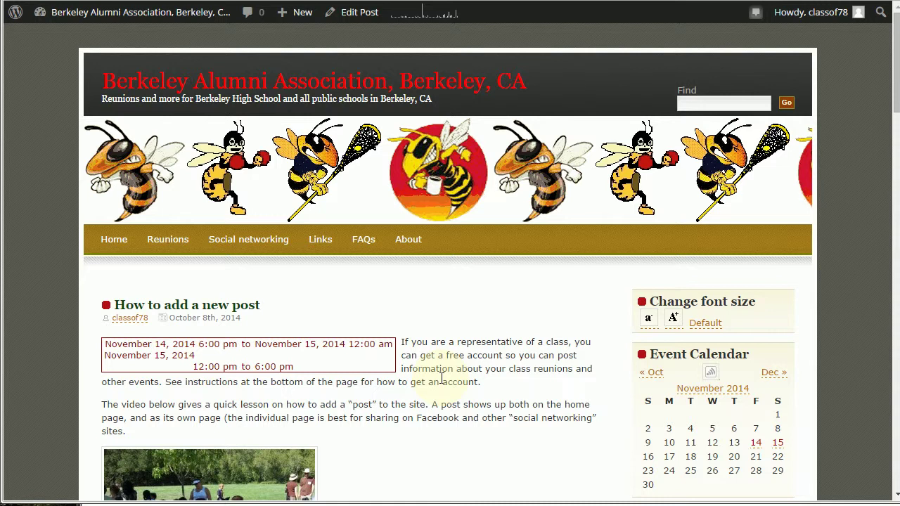
scroll(443, 380, "down", 4)
scroll(451, 380, "down", 6)
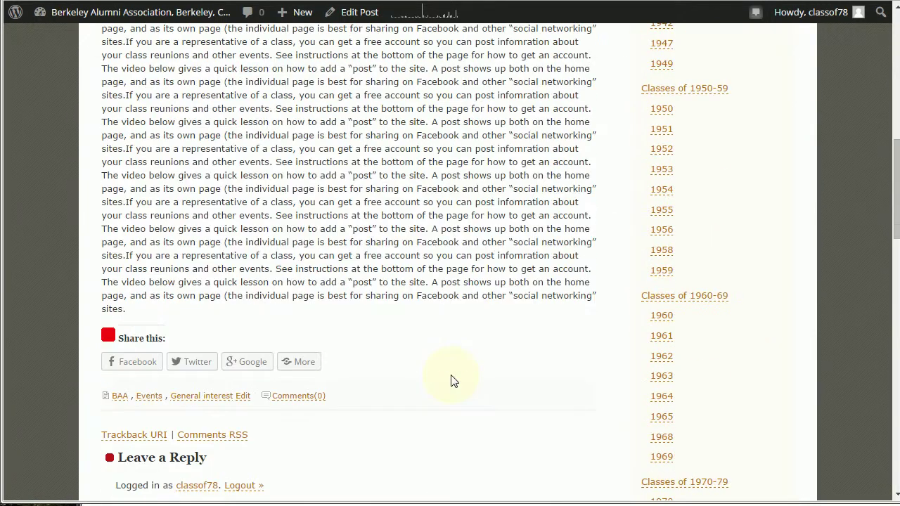
left_click(242, 397)
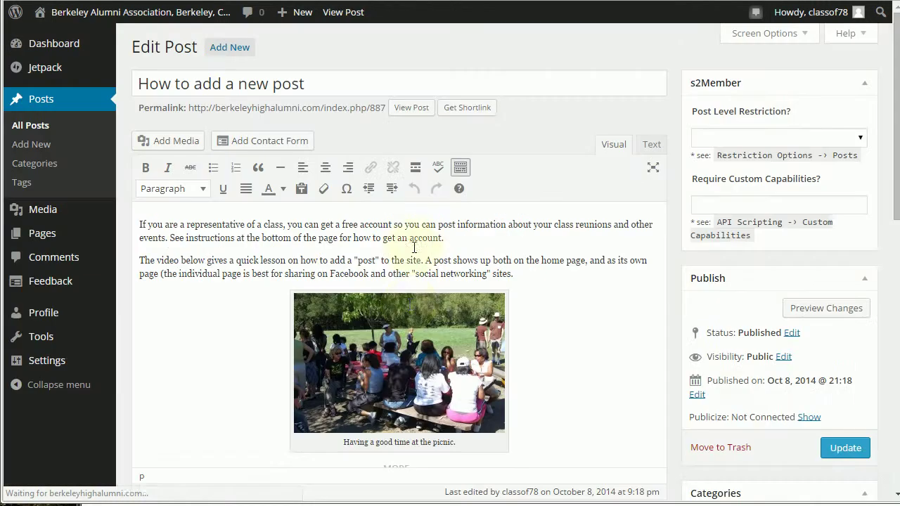
scroll(591, 322, "down", 5)
scroll(590, 322, "down", 2)
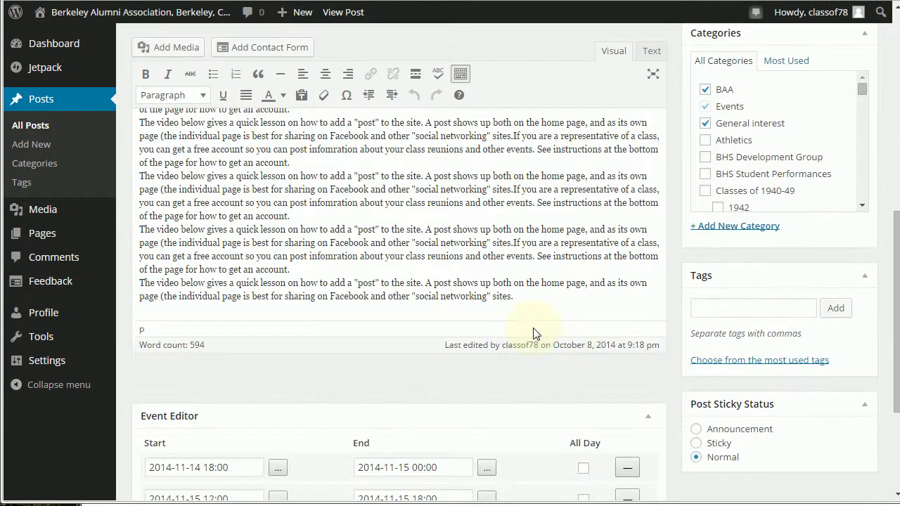
left_click_drag(524, 299, 191, 150)
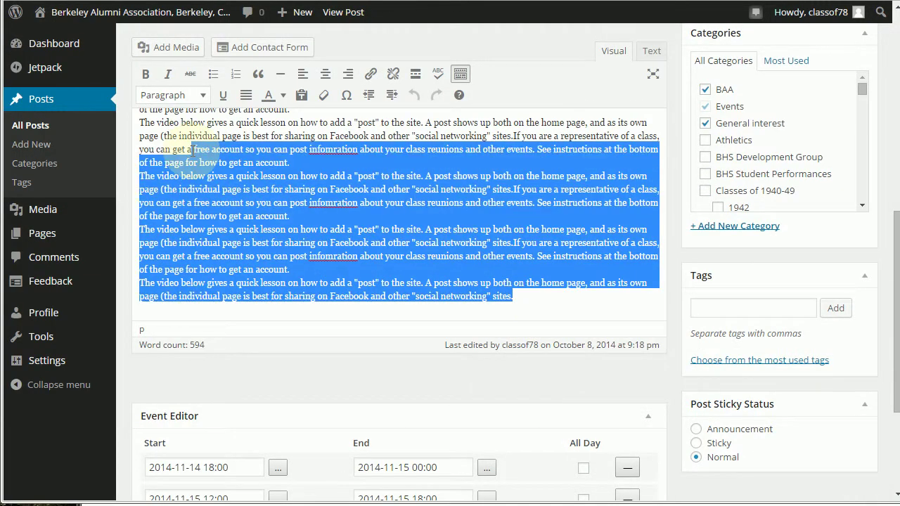
left_click(191, 150)
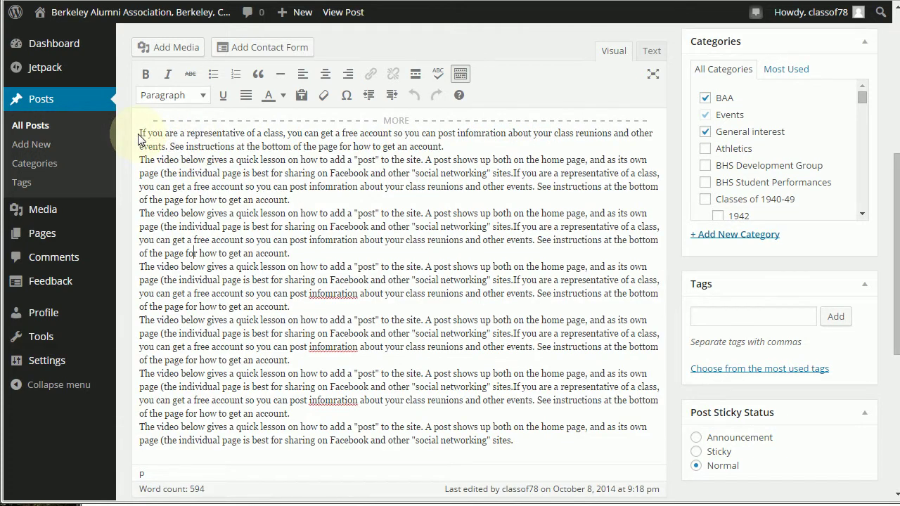
left_click_drag(139, 134, 586, 454)
key("Delete")
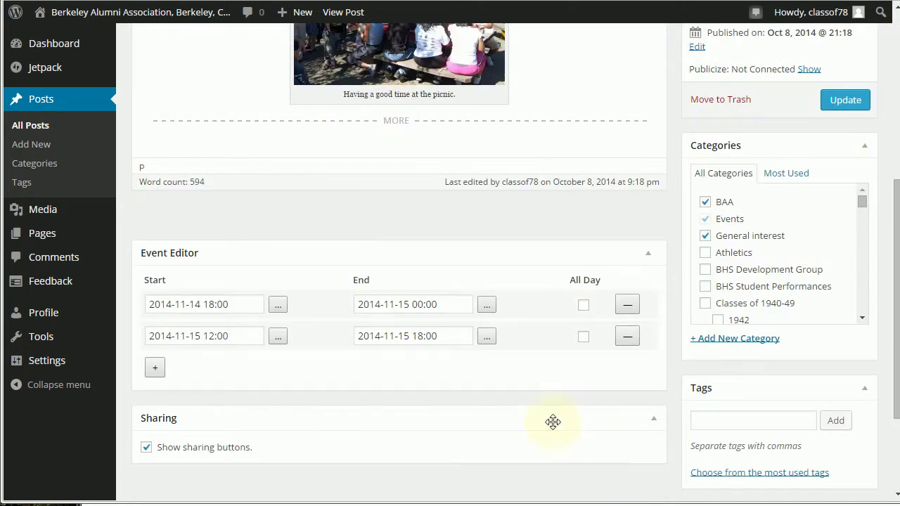
left_click(628, 304)
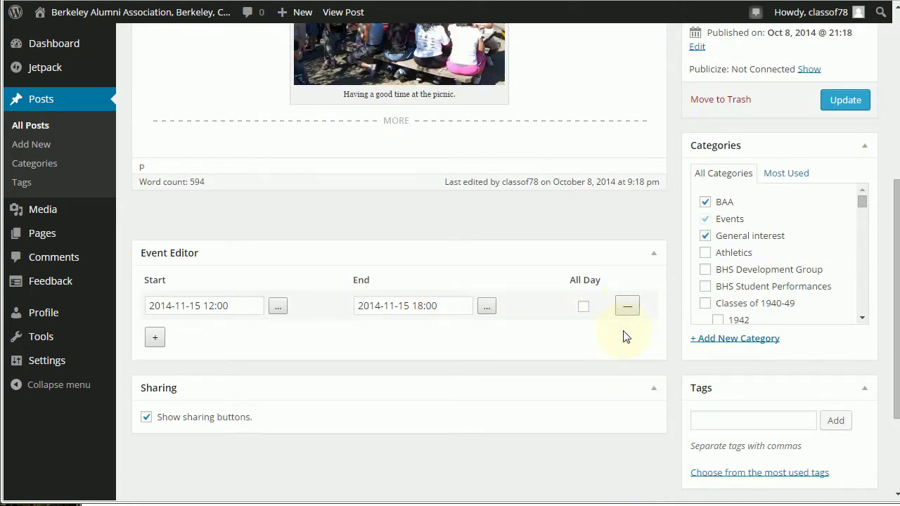
left_click(626, 308)
Update the published post with the trimmed, roughly 96-word text
scroll(572, 354, "up", 4)
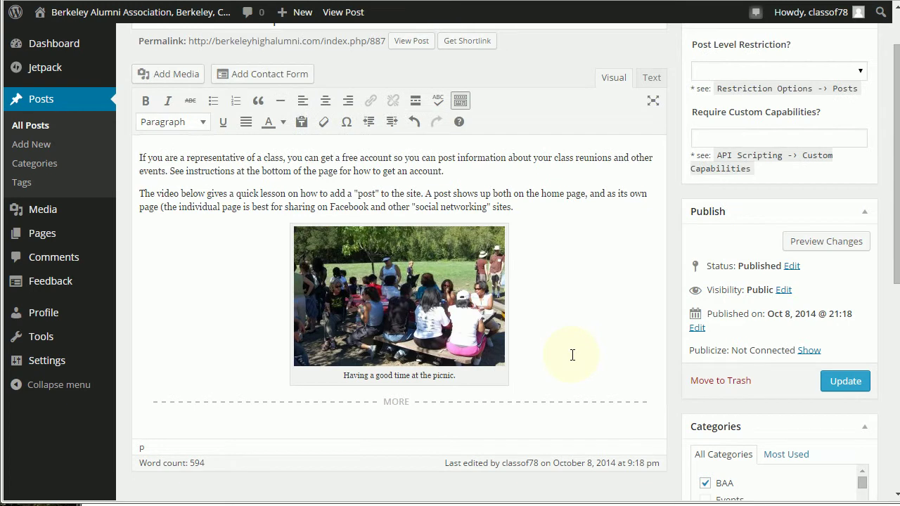
scroll(572, 355, "up", 1)
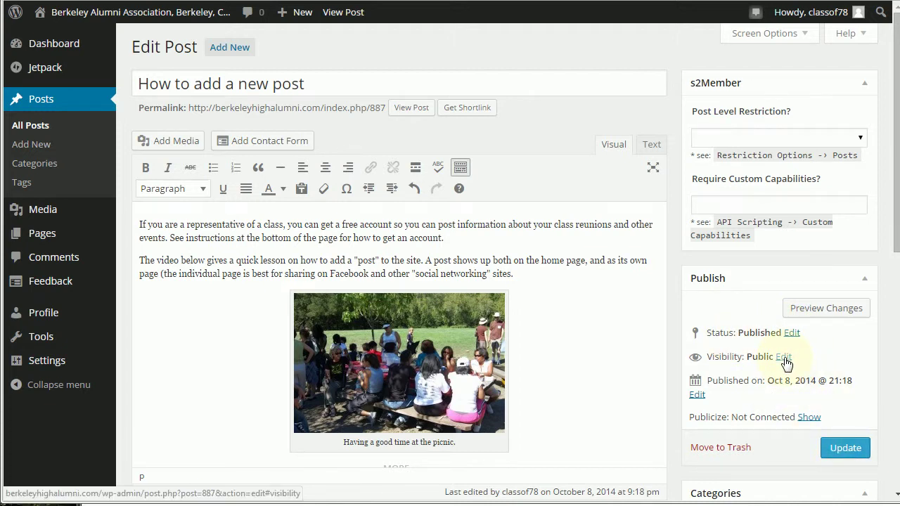
left_click(849, 452)
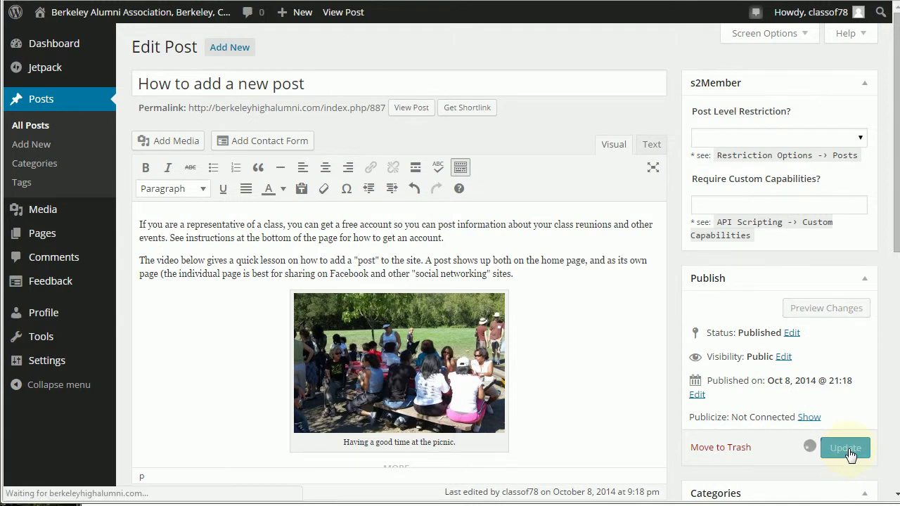